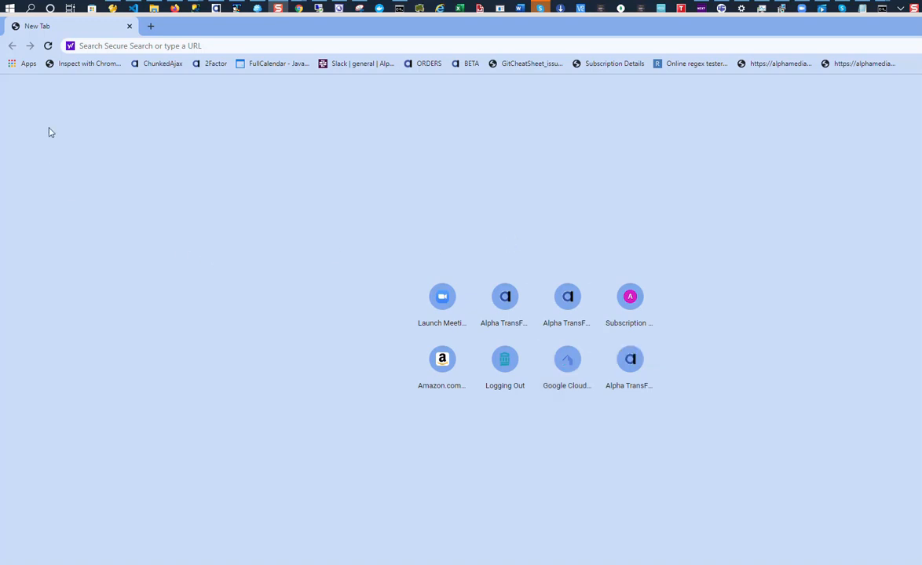
# - Open the Google Cloud Console and create a new project named drivedemo
pyautogui.rightClick(94, 47)
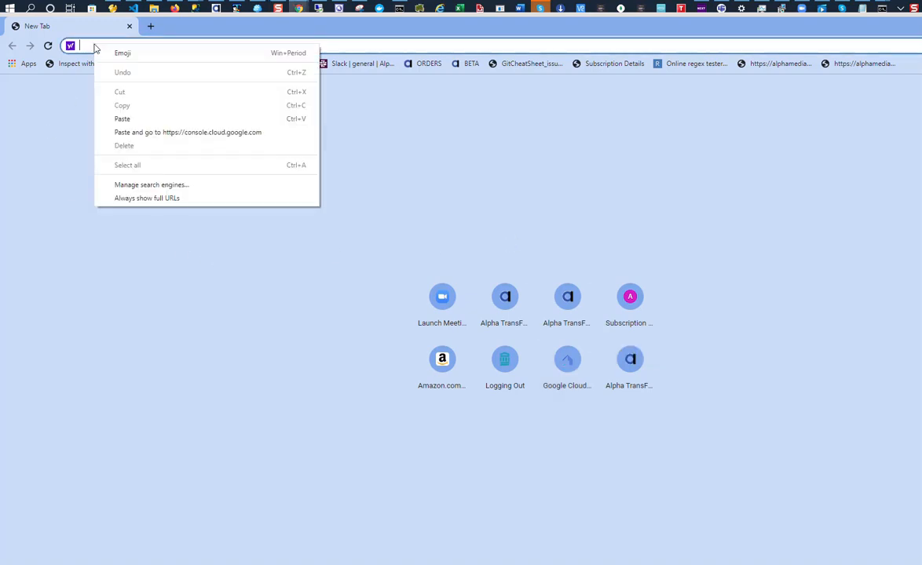
pyautogui.click(147, 132)
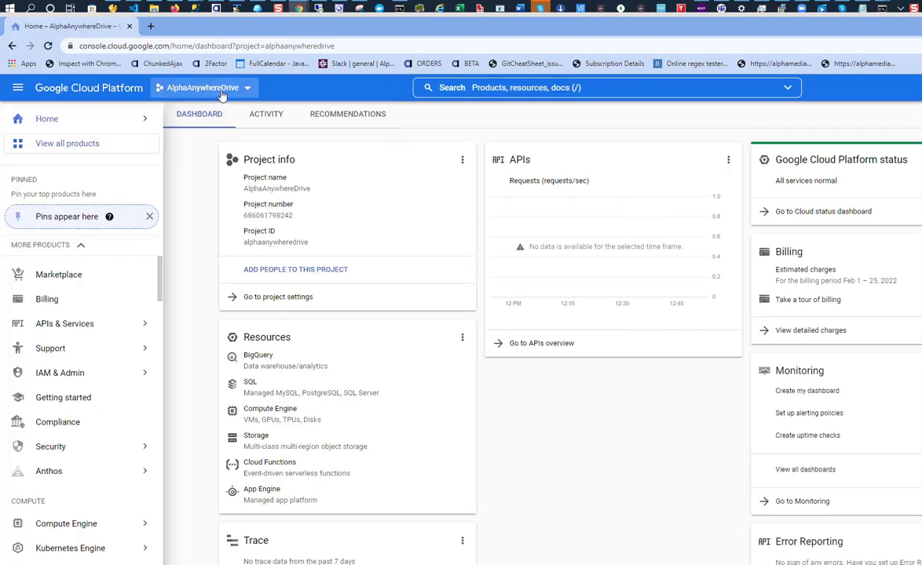
pyautogui.click(203, 86)
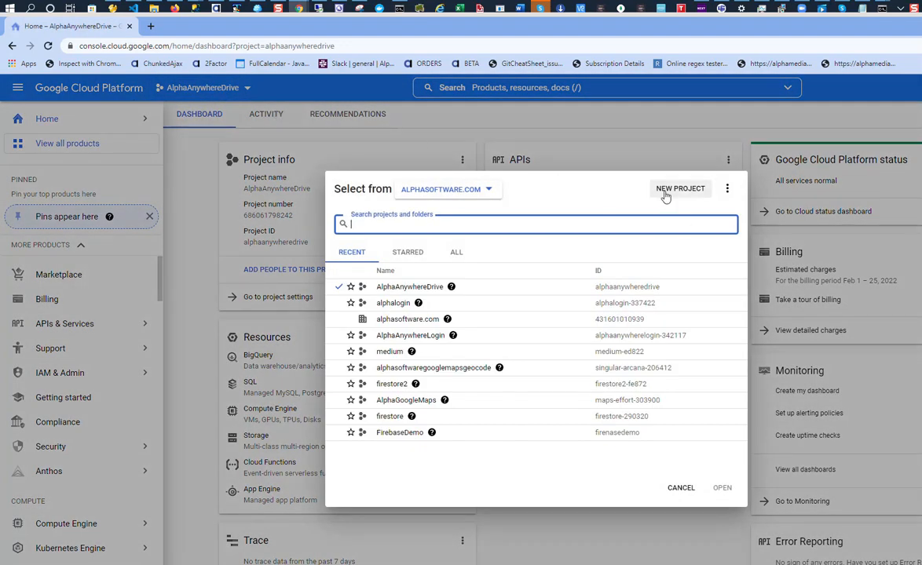
pyautogui.click(679, 190)
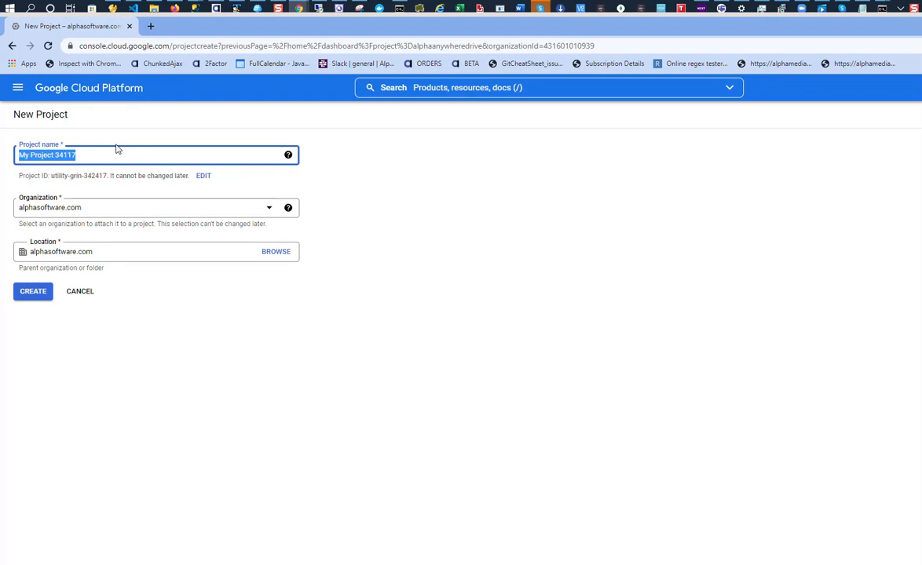
pyautogui.write('dr')
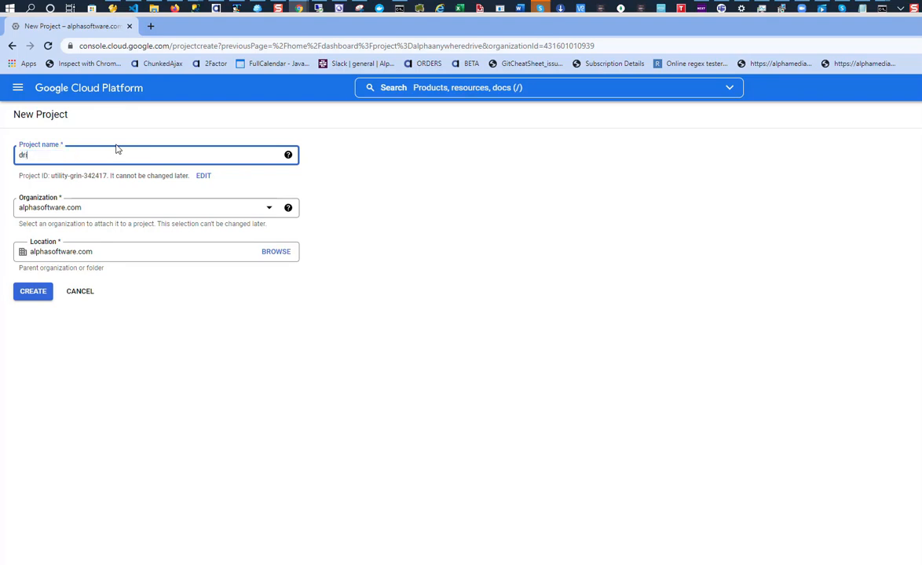
pyautogui.write('ivede')
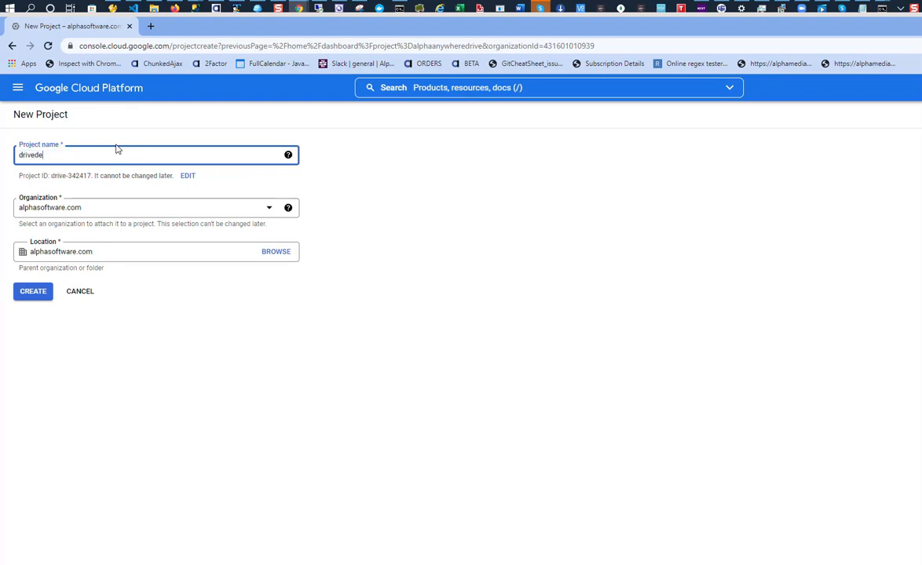
pyautogui.write('mo')
pyautogui.click(35, 296)
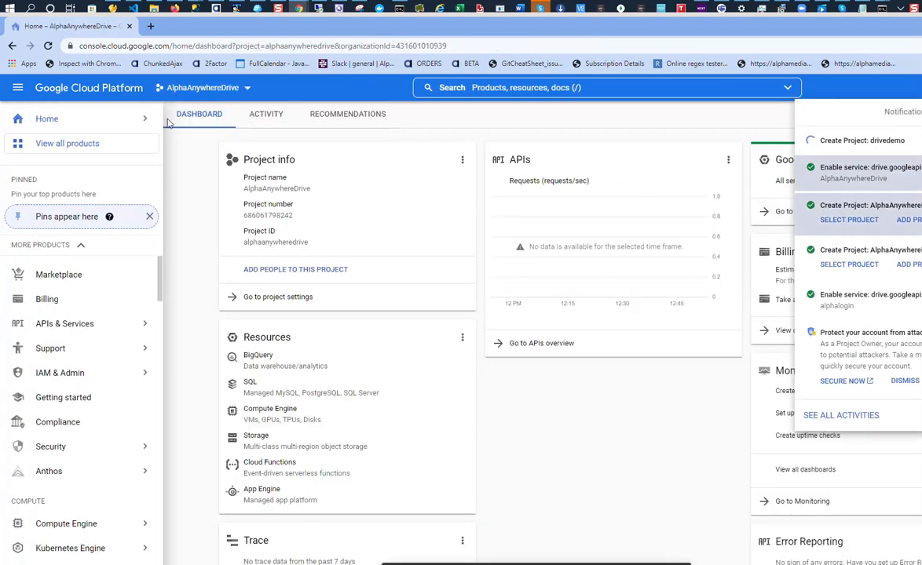
# - Switch the console to the new drivedemo project
pyautogui.click(213, 88)
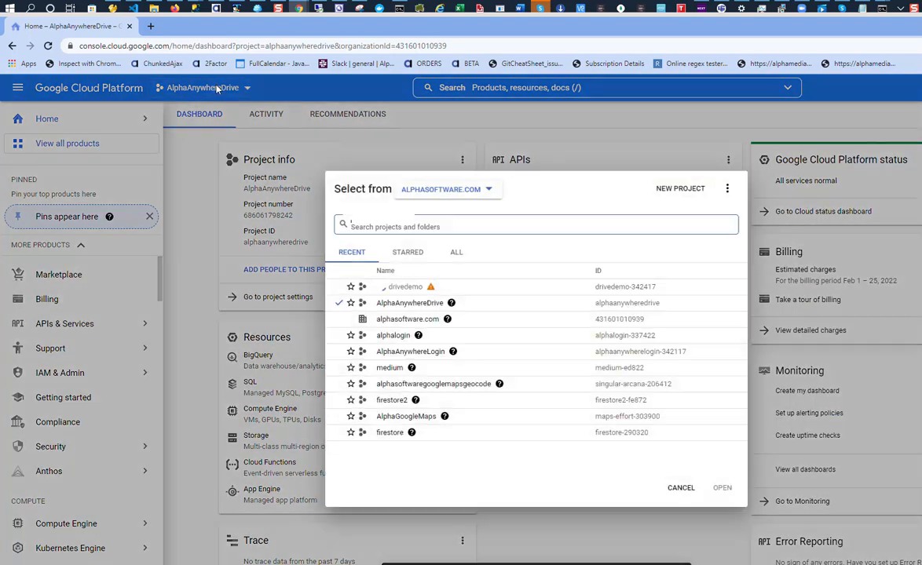
pyautogui.click(401, 288)
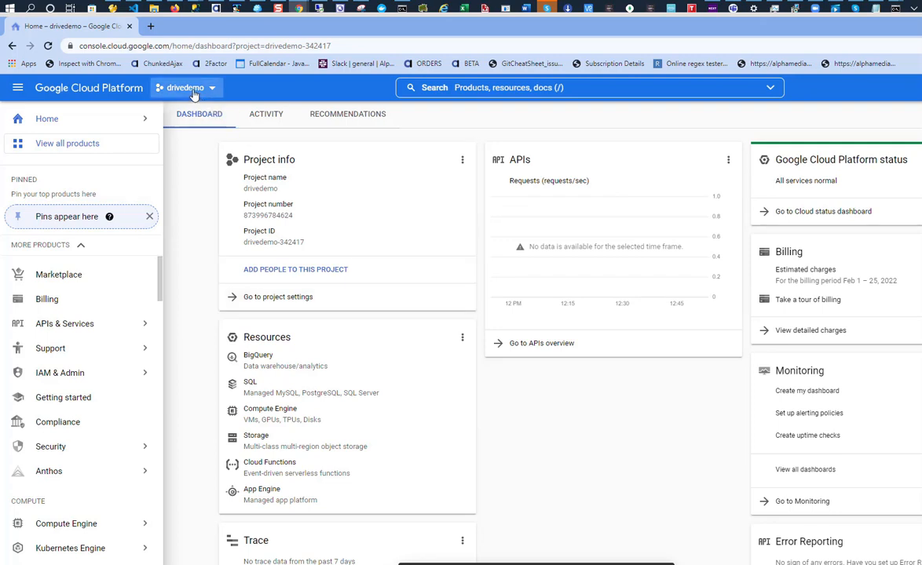
pyautogui.moveTo(55, 323)
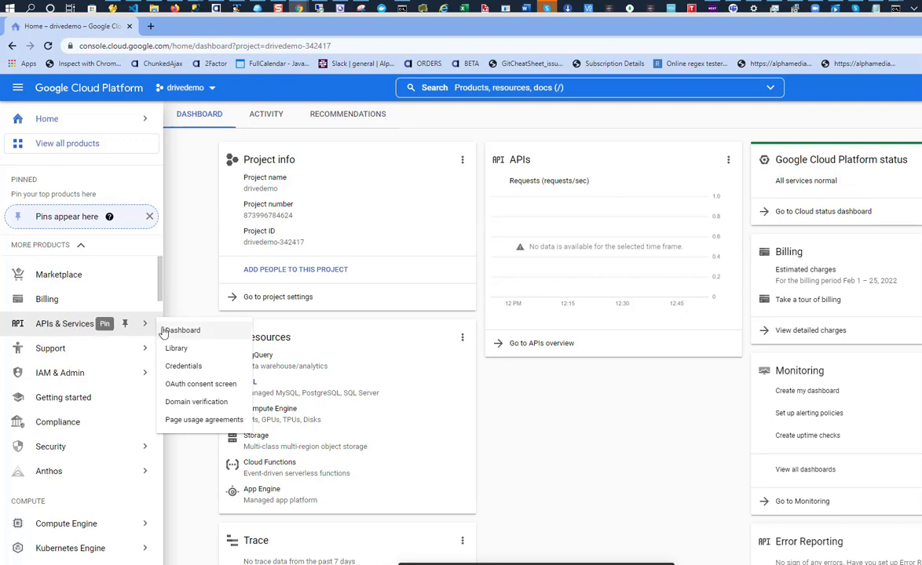
# - Enable the Google Drive API for drivedemo from the API library
pyautogui.click(57, 334)
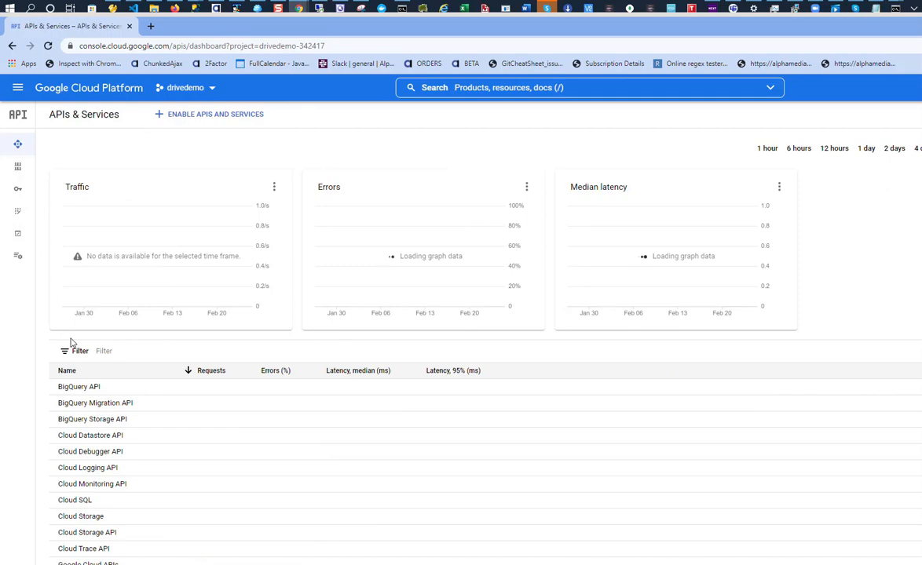
pyautogui.click(202, 115)
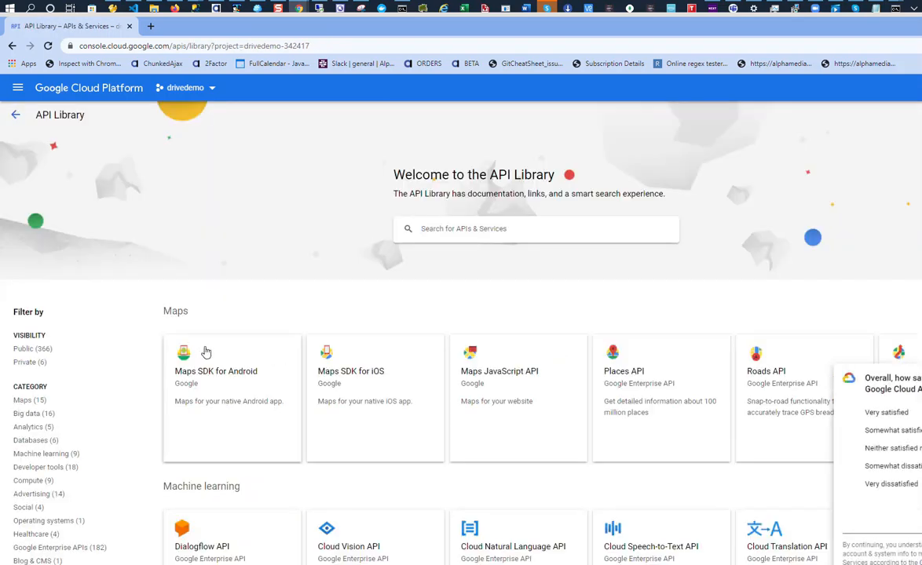
pyautogui.scroll(-3, 201, 350)
pyautogui.click(186, 497)
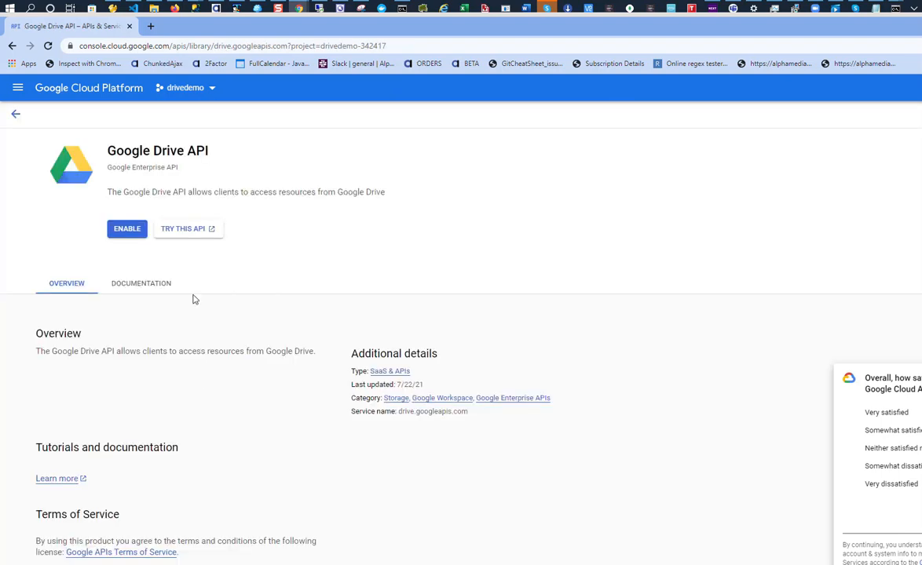
pyautogui.click(133, 233)
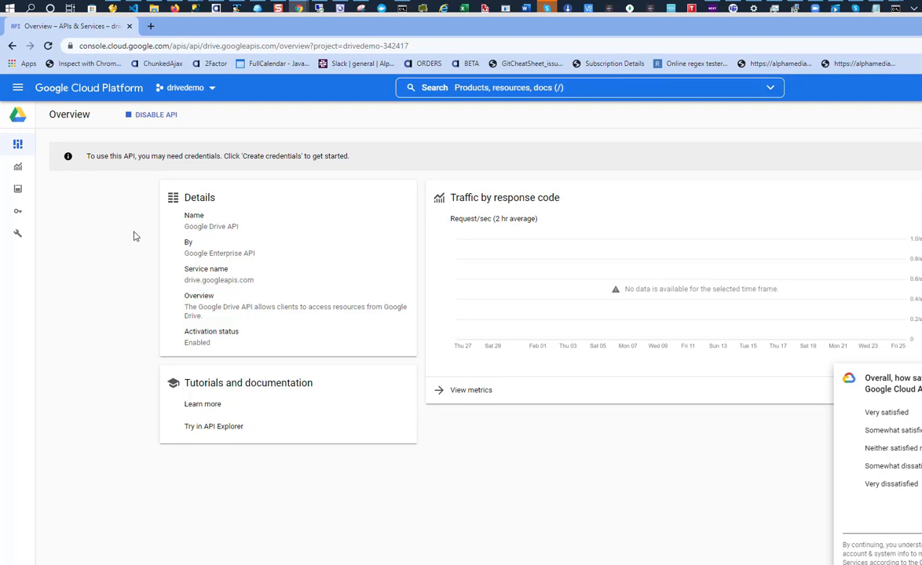
# - Create a service account named drivedemo from the Drive API's Credentials page, without extra project roles
pyautogui.moveTo(16, 224)
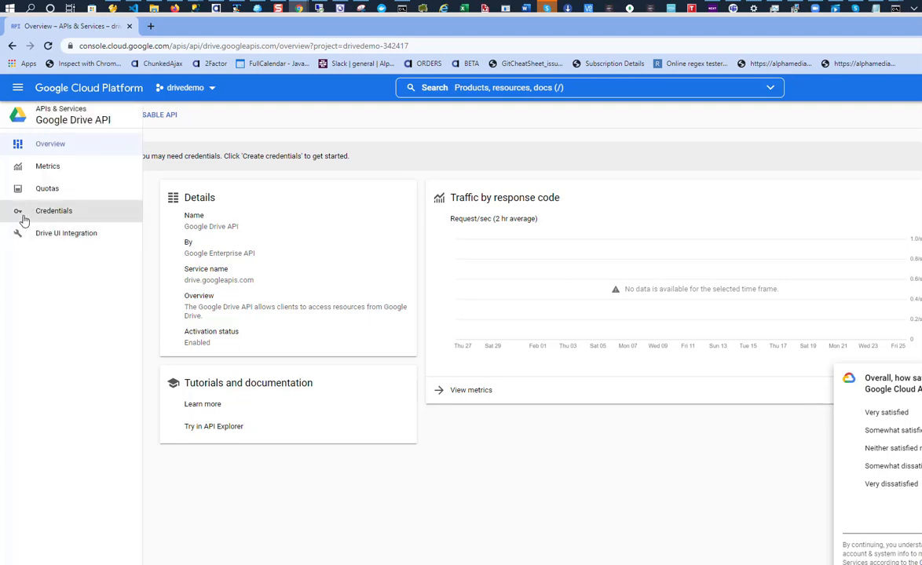
pyautogui.click(47, 214)
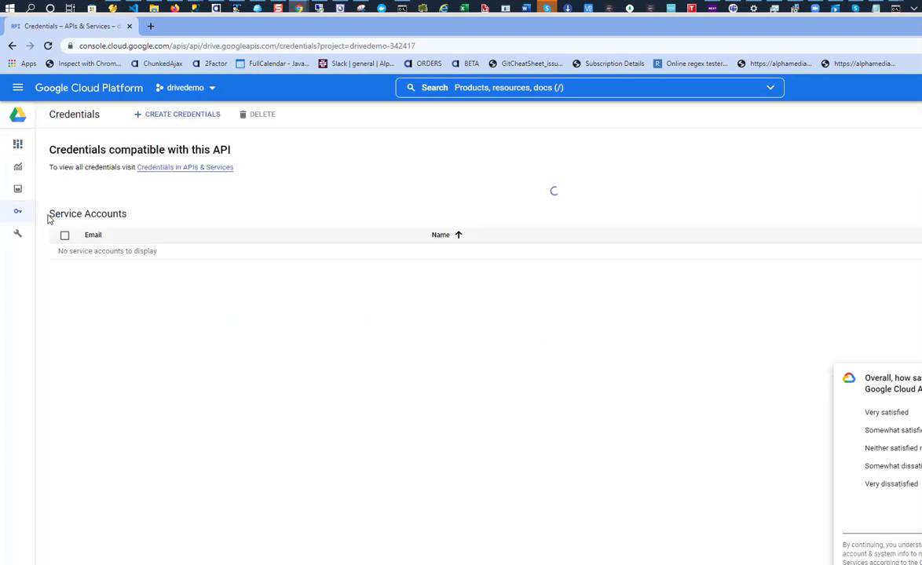
pyautogui.click(163, 118)
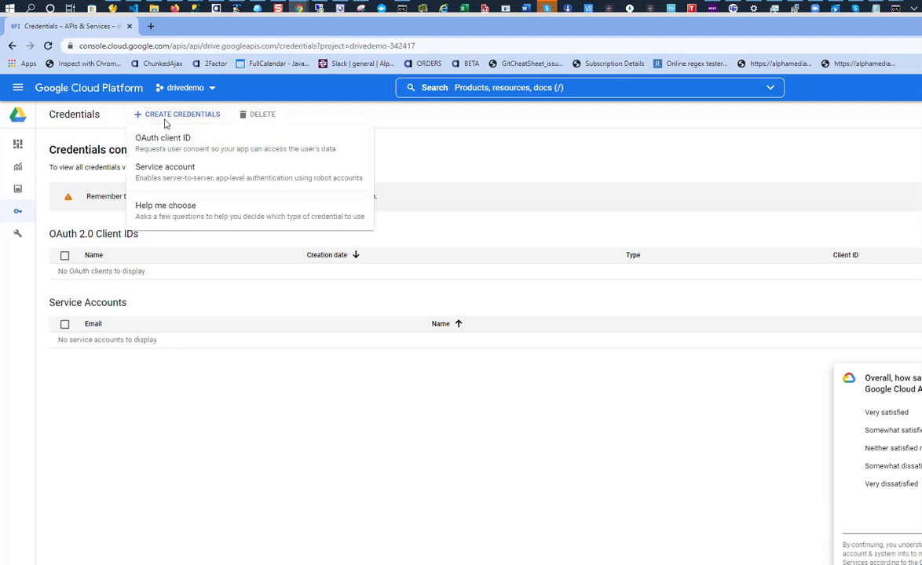
pyautogui.click(161, 179)
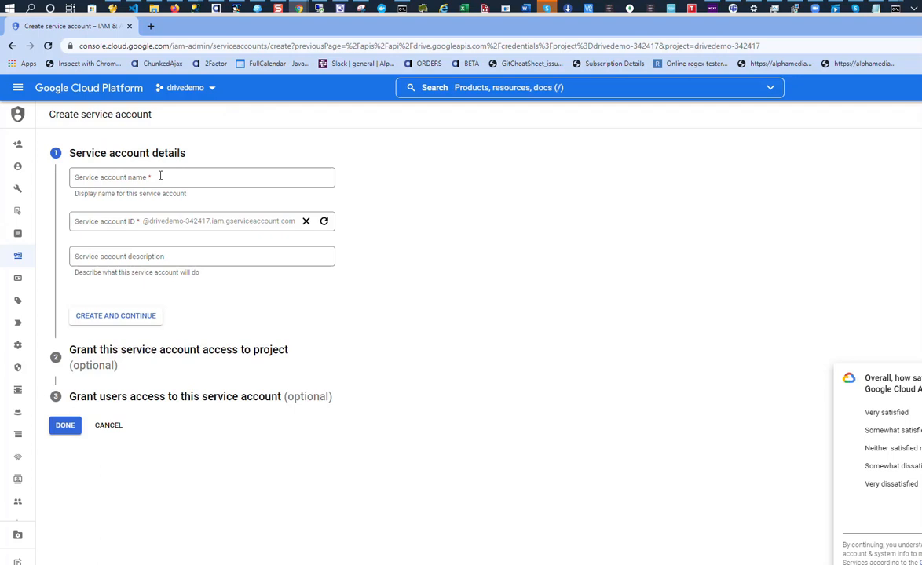
pyautogui.write('d')
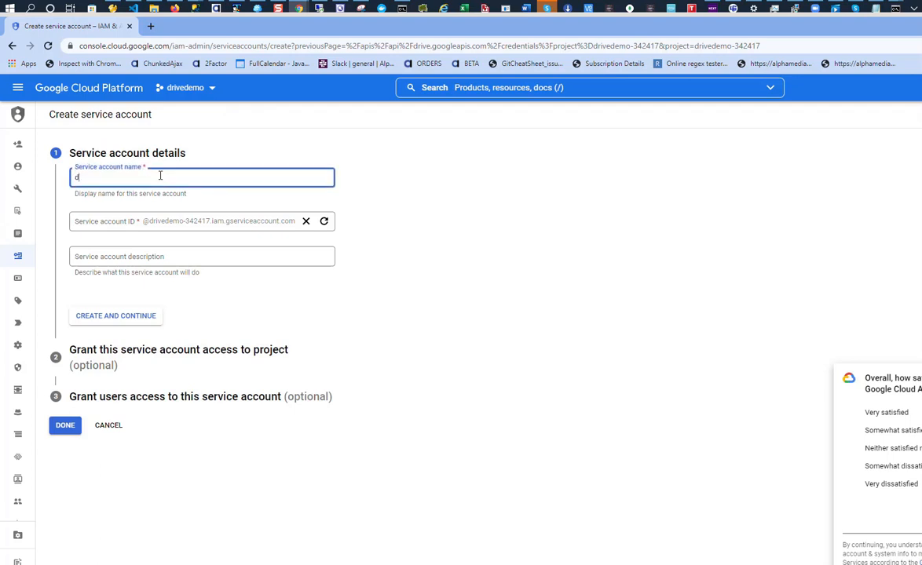
pyautogui.write('rived')
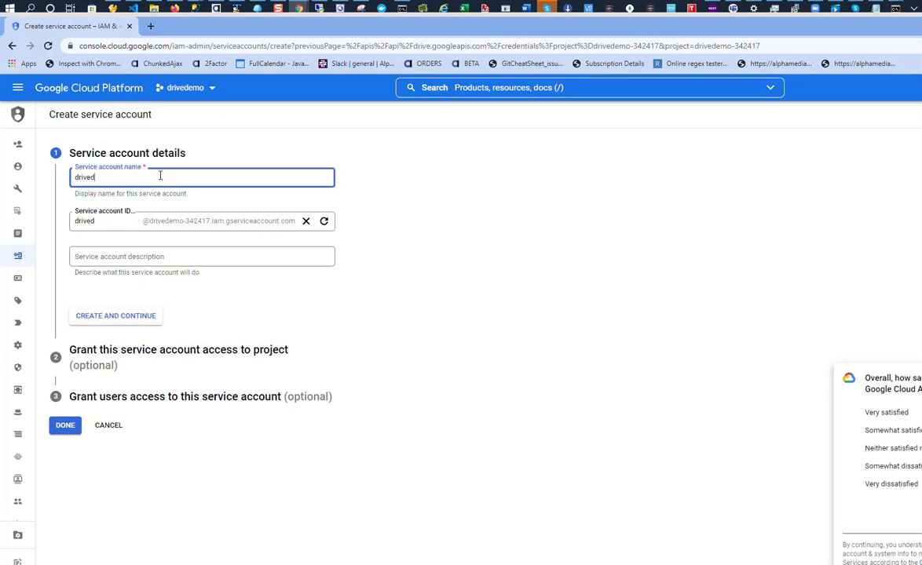
pyautogui.write('emo')
pyautogui.click(136, 316)
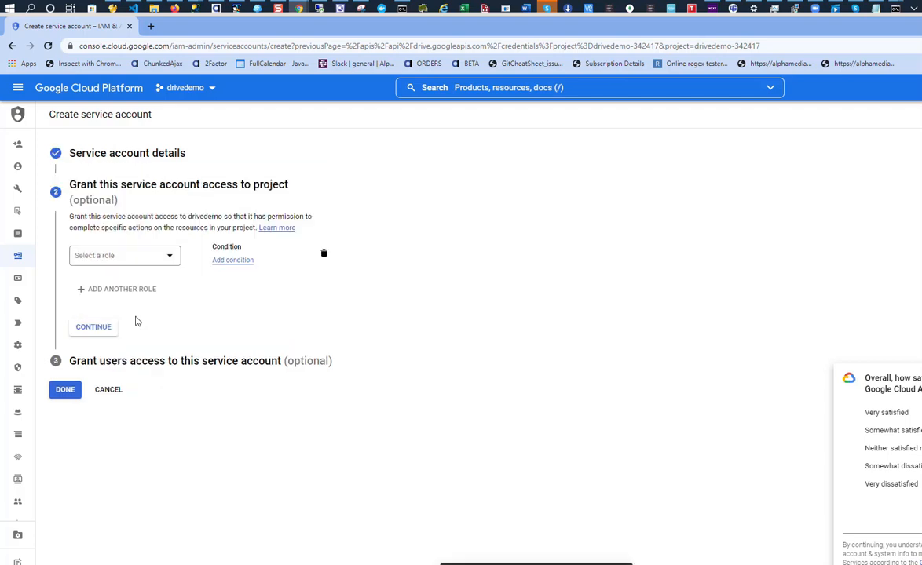
pyautogui.click(58, 399)
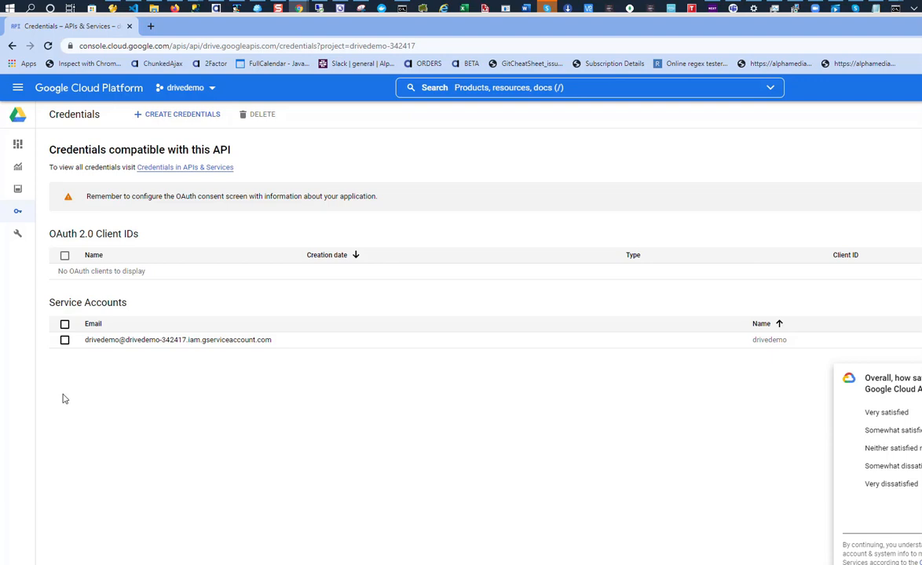
# - Add a new JSON private key to the drivedemo service account and download it
pyautogui.click(157, 343)
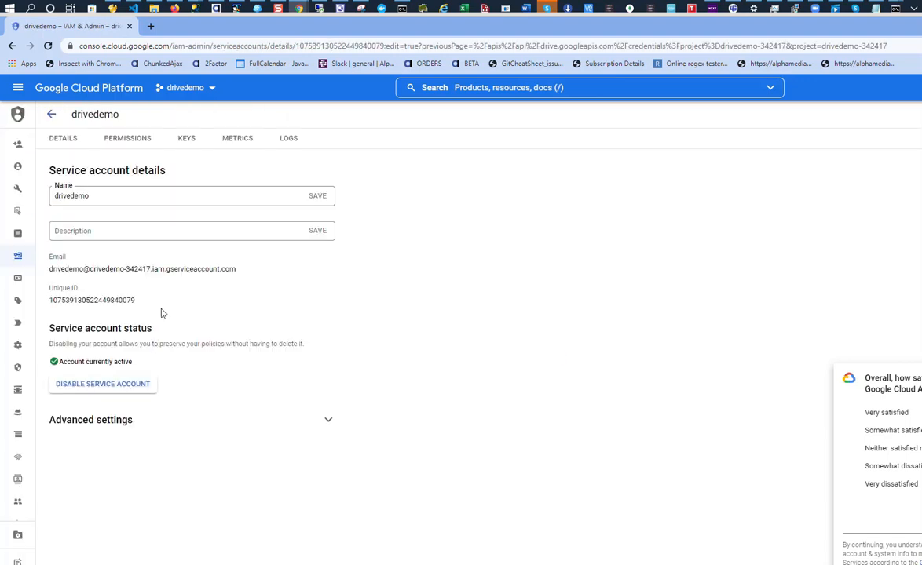
pyautogui.click(186, 143)
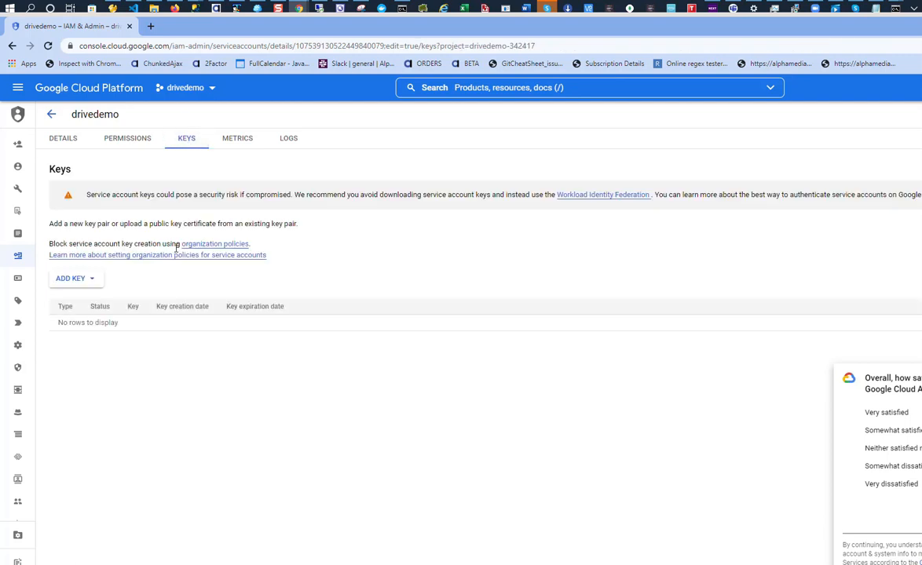
pyautogui.click(71, 280)
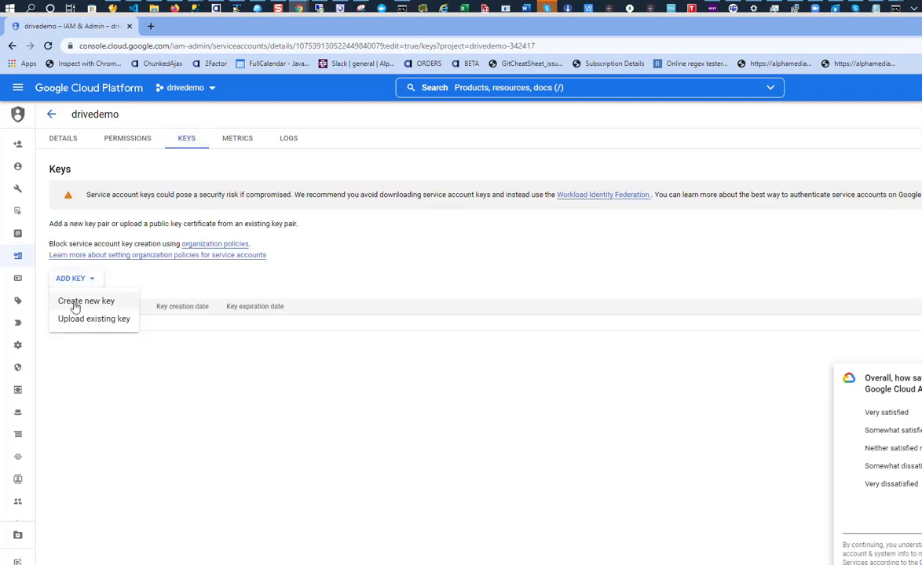
pyautogui.click(75, 303)
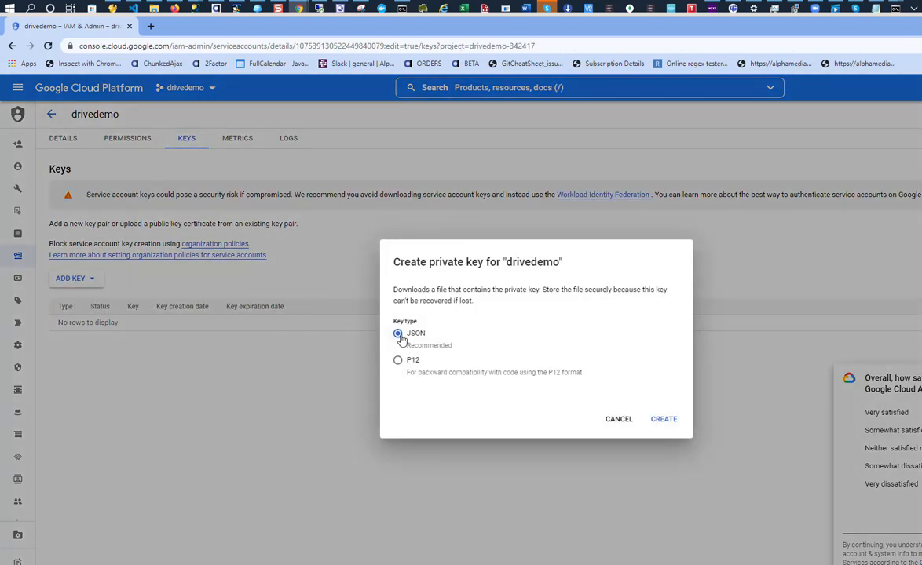
pyautogui.click(662, 422)
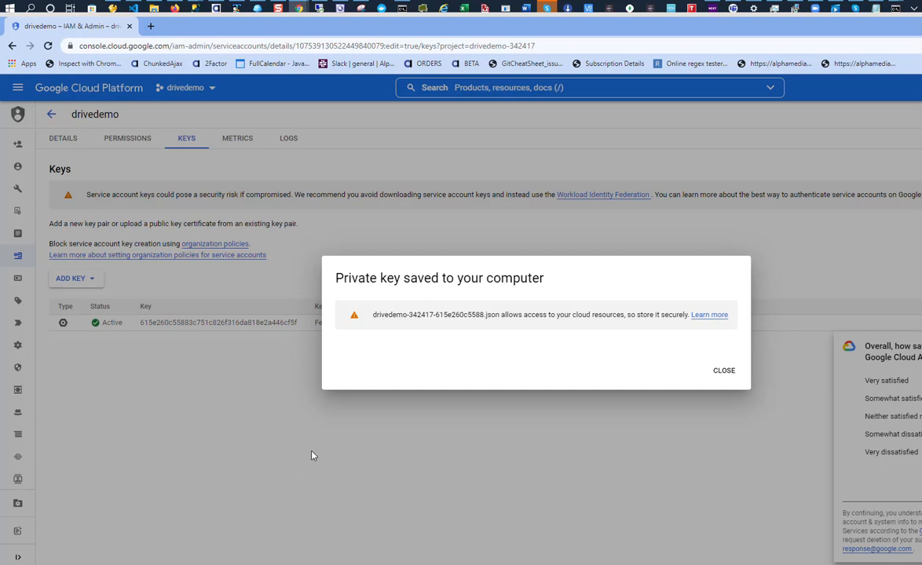
pyautogui.click(723, 371)
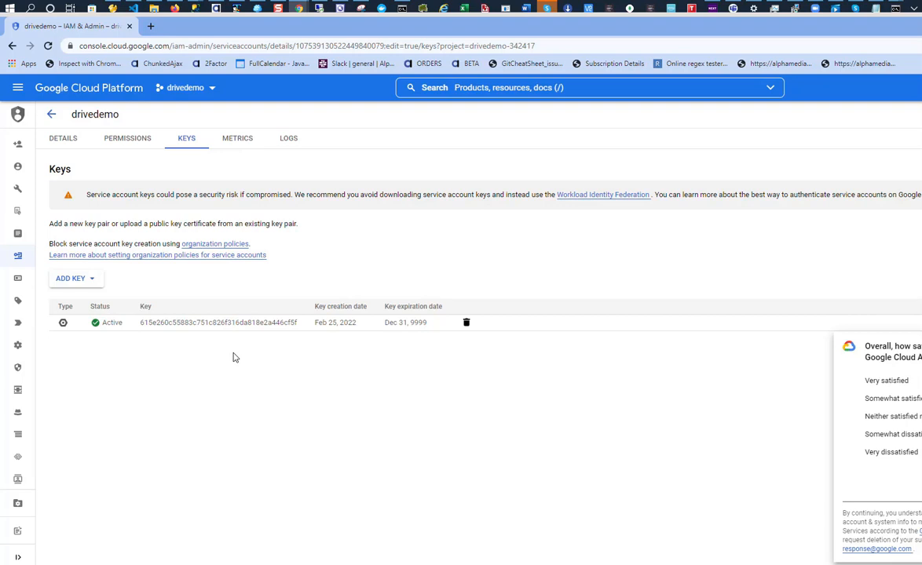
# - Copy the service account's email address from its Details tab and return to Google Drive
pyautogui.click(12, 46)
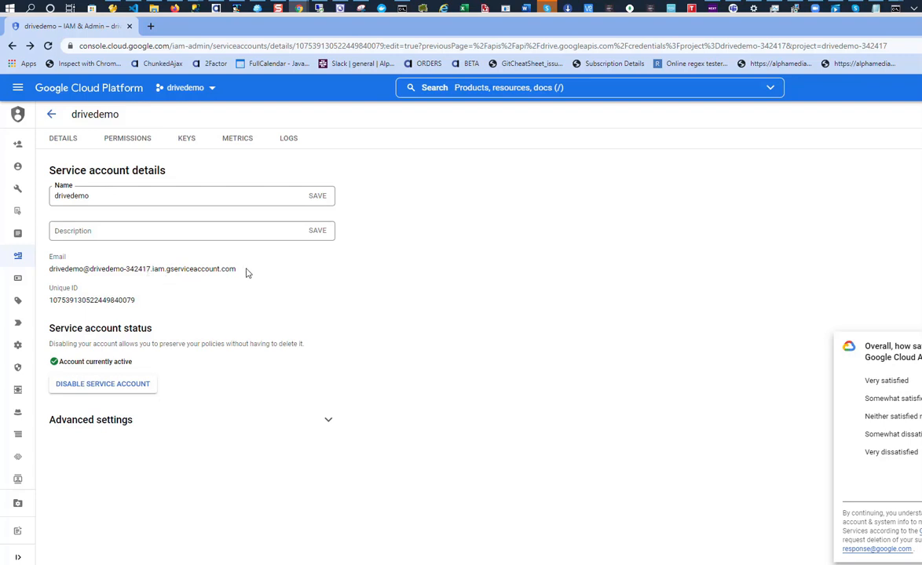
pyautogui.moveTo(237, 270); pyautogui.dragTo(47, 273)
pyautogui.hotkey('ctrl', 'c')
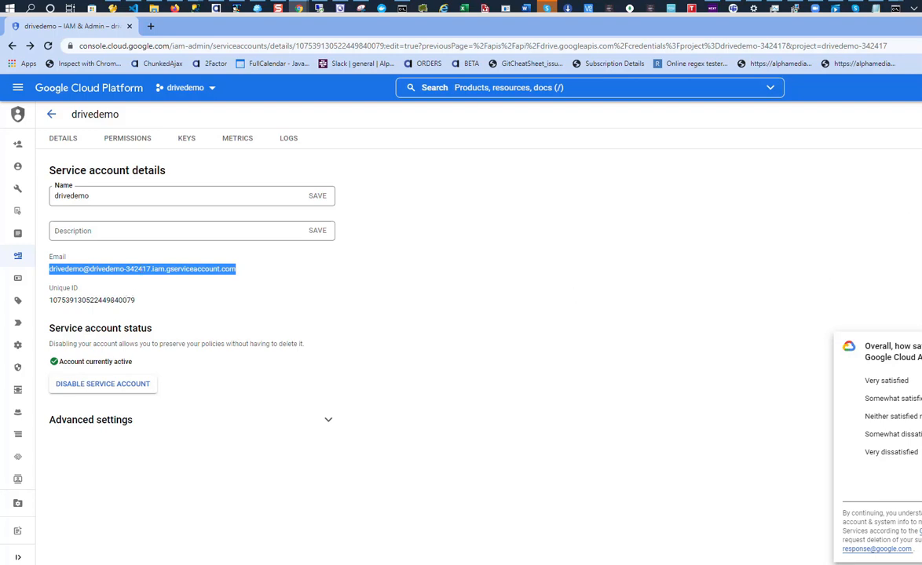
pyautogui.hotkey('alt', 'Tab')
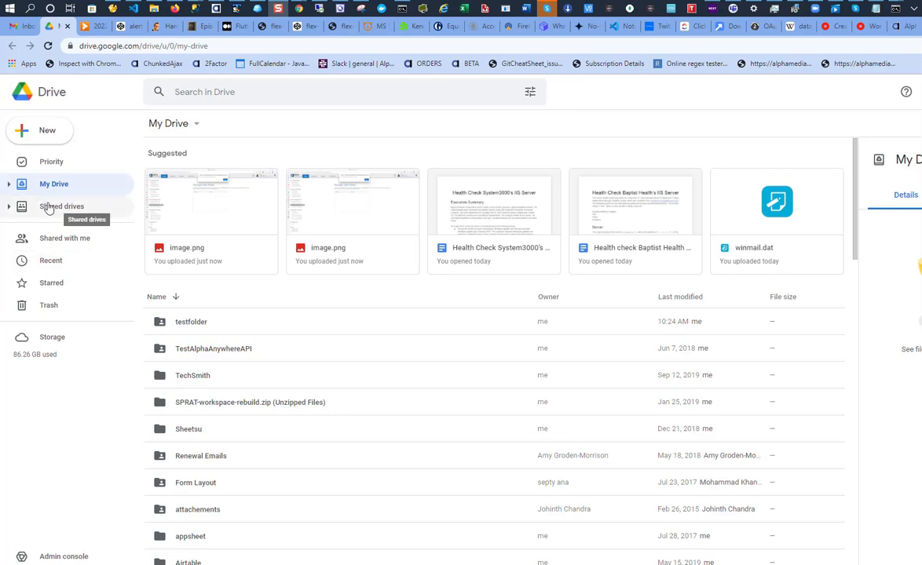
# - Select testfolder and restore the browser to a smaller window moved to the left
pyautogui.click(192, 324)
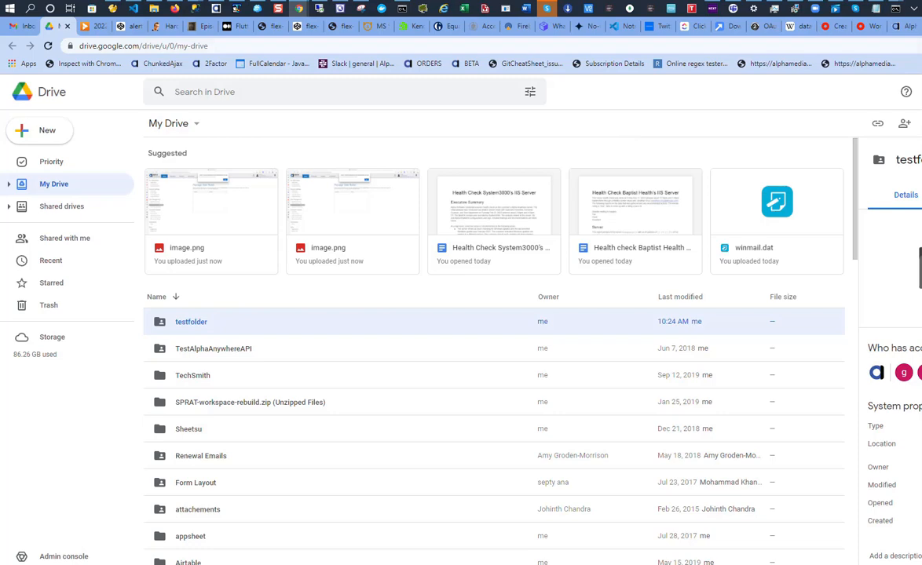
pyautogui.press('super+Down')
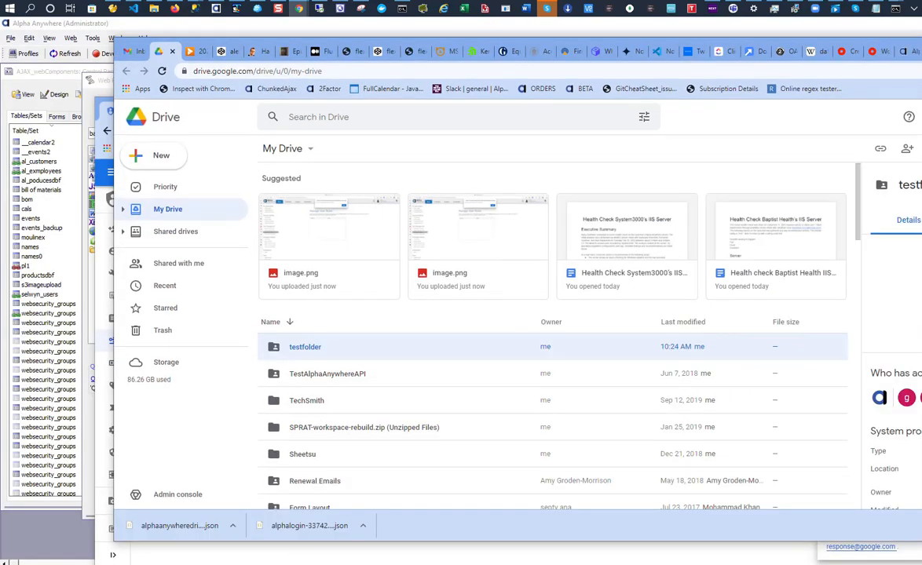
pyautogui.moveTo(920, 53); pyautogui.dragTo(705, 57)
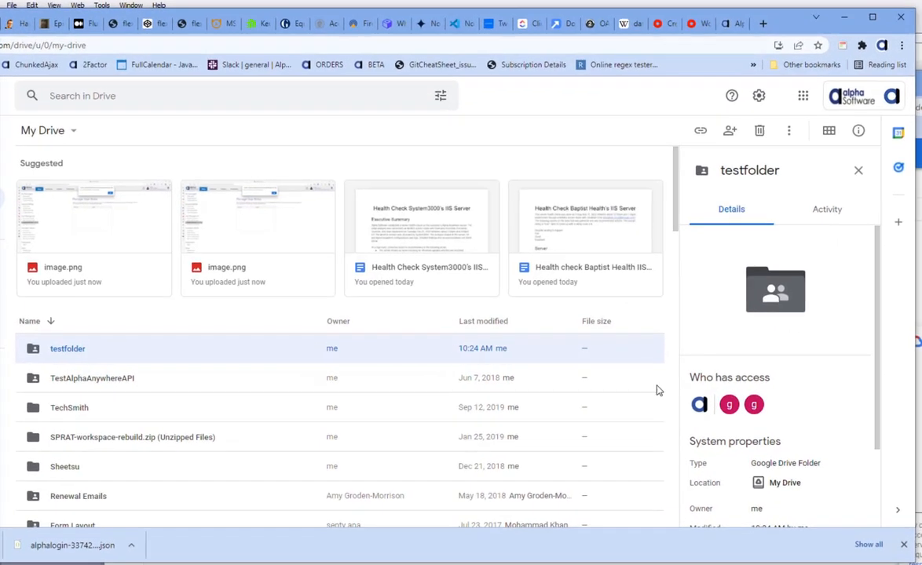
# - Share testfolder with the pasted service account email, accepting the outside-organization warning
pyautogui.rightClick(74, 358)
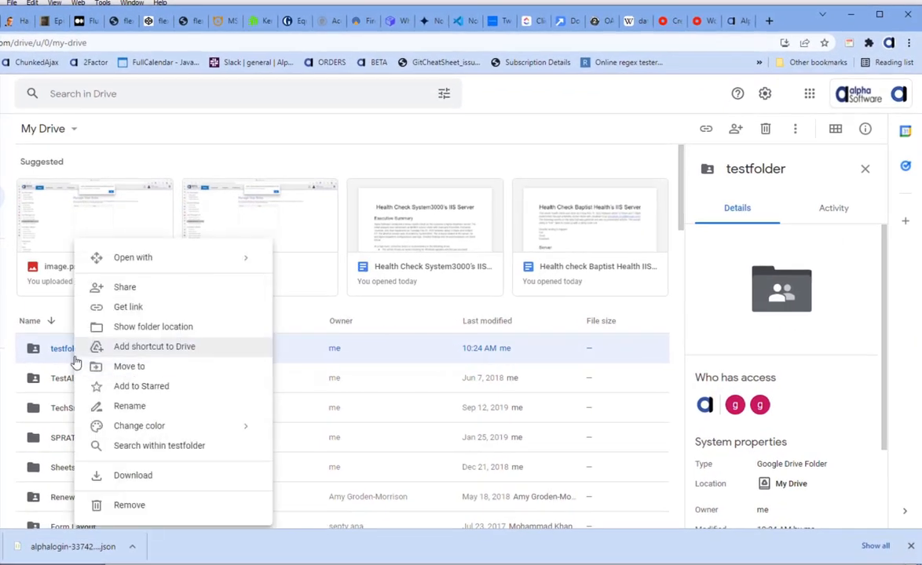
pyautogui.click(131, 289)
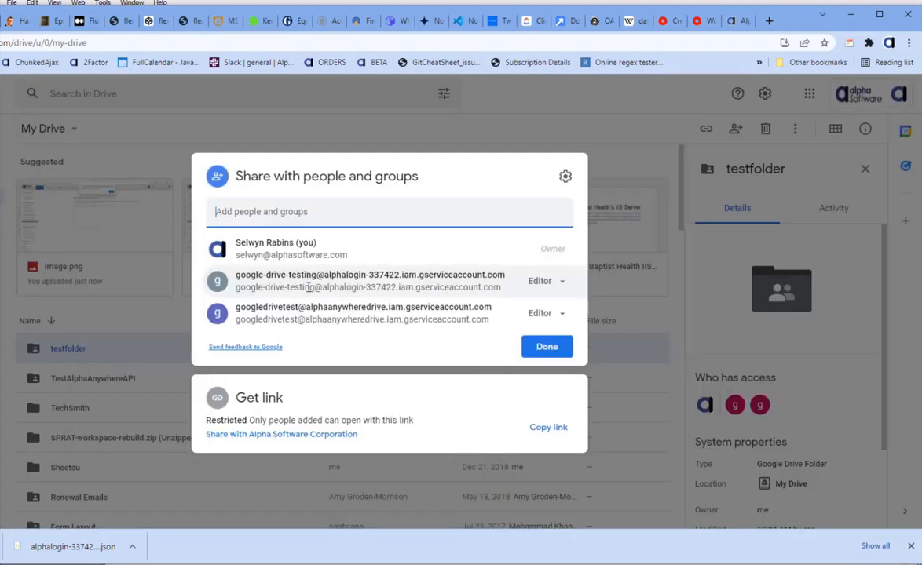
pyautogui.click(260, 211)
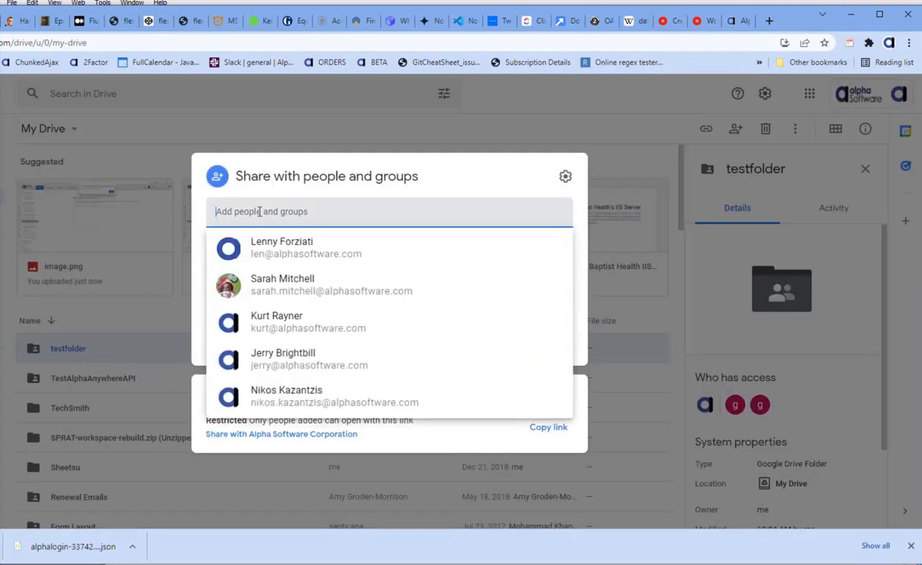
pyautogui.hotkey('ctrl', 'v')
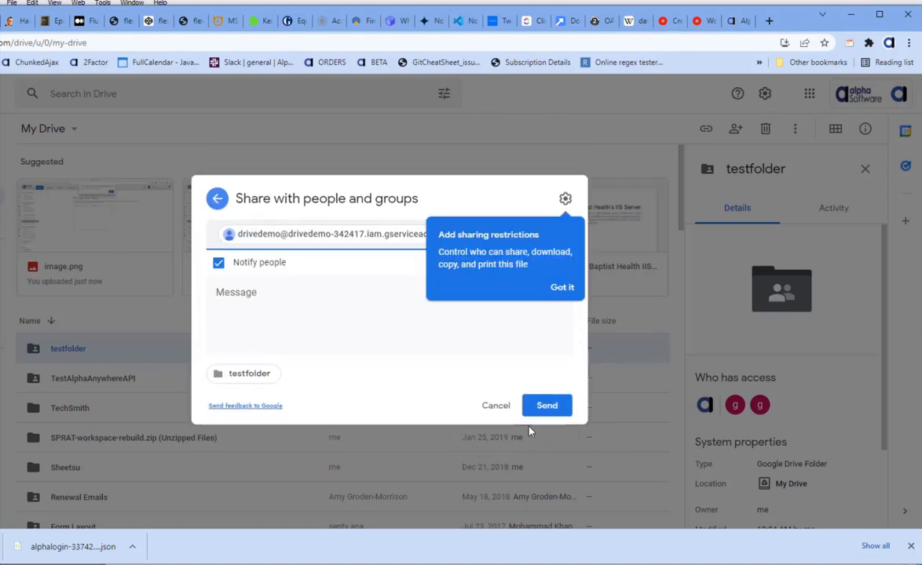
pyautogui.click(542, 413)
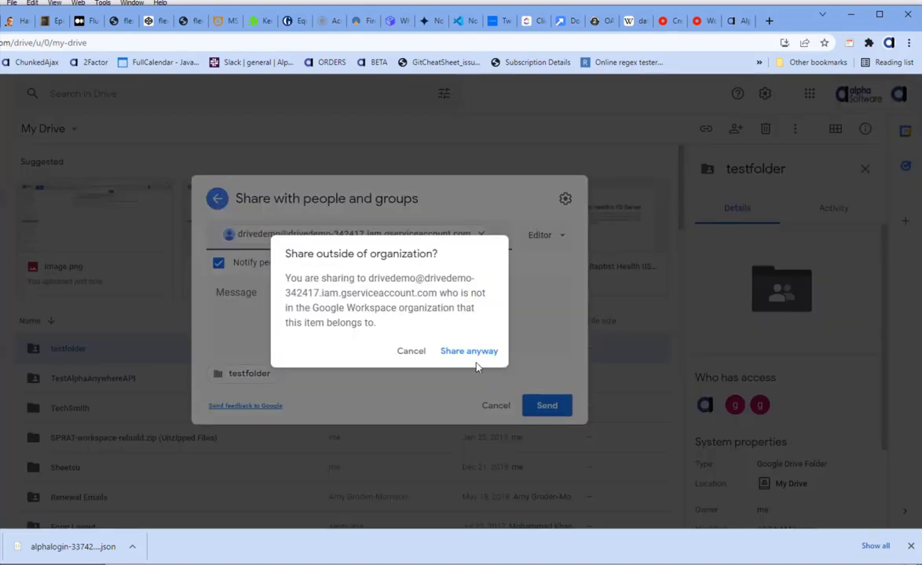
pyautogui.click(457, 352)
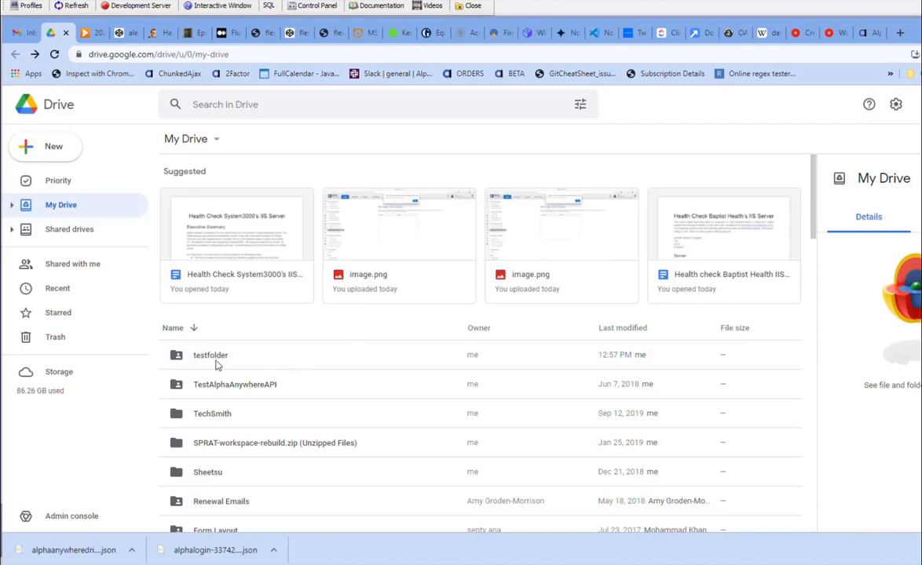
# - Open testfolder, copy its folder ID from the address bar, and bring up Alpha Anywhere
pyautogui.doubleClick(211, 356)
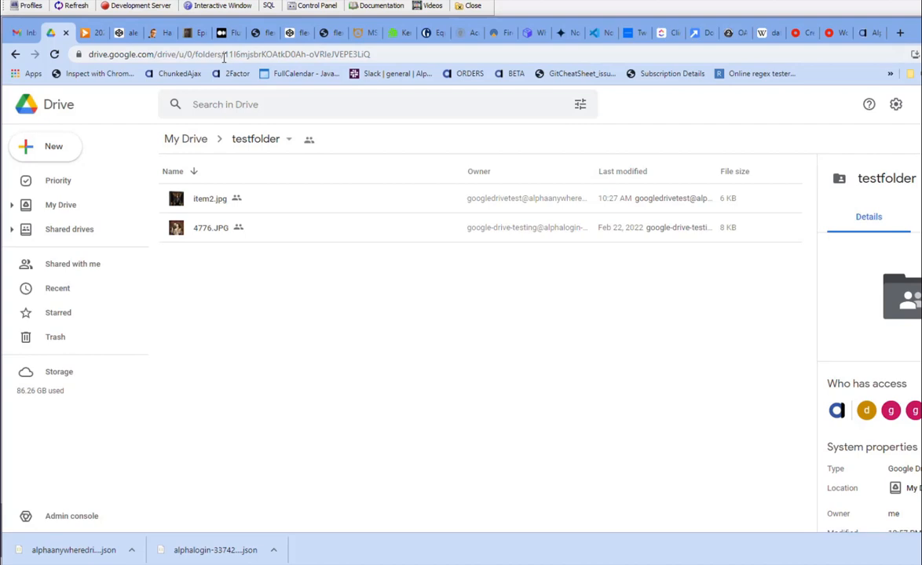
pyautogui.moveTo(224, 56); pyautogui.dragTo(375, 57)
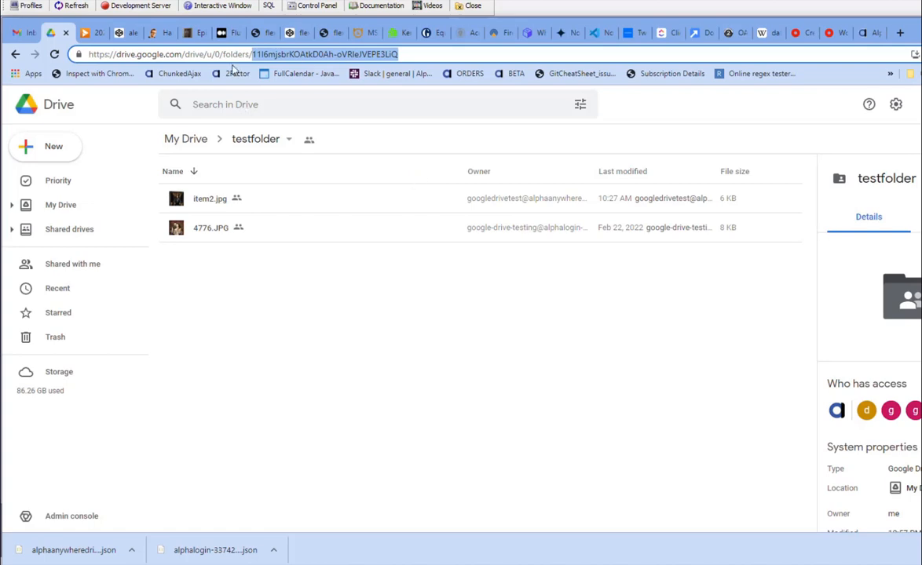
pyautogui.click(220, 6)
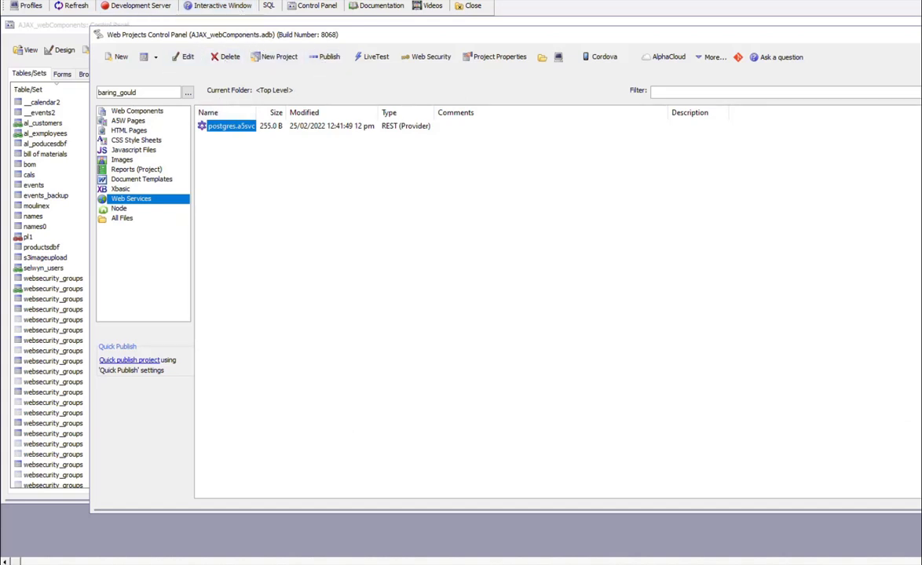
# - Add a new storage connection named googledrive under Storage Connection strings
pyautogui.click(102, 1)
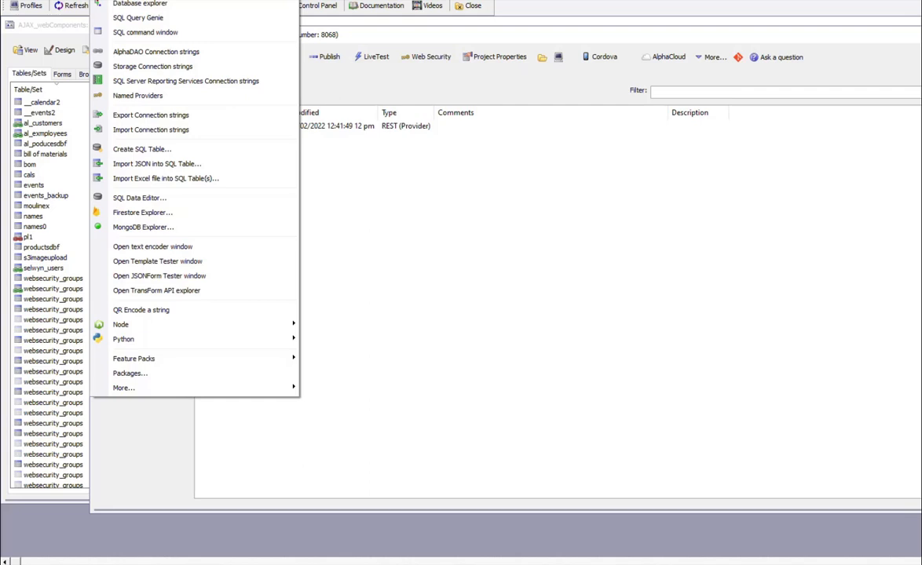
pyautogui.click(144, 71)
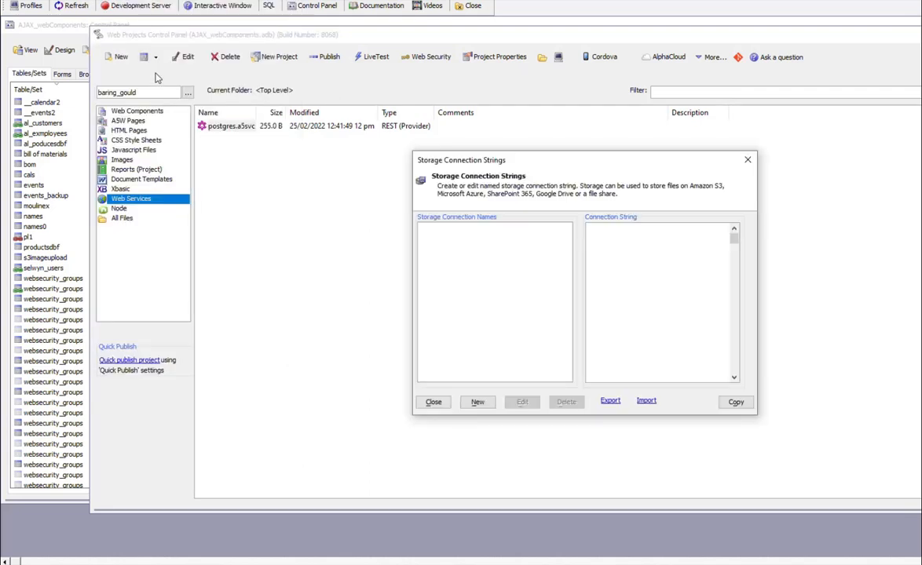
pyautogui.click(477, 403)
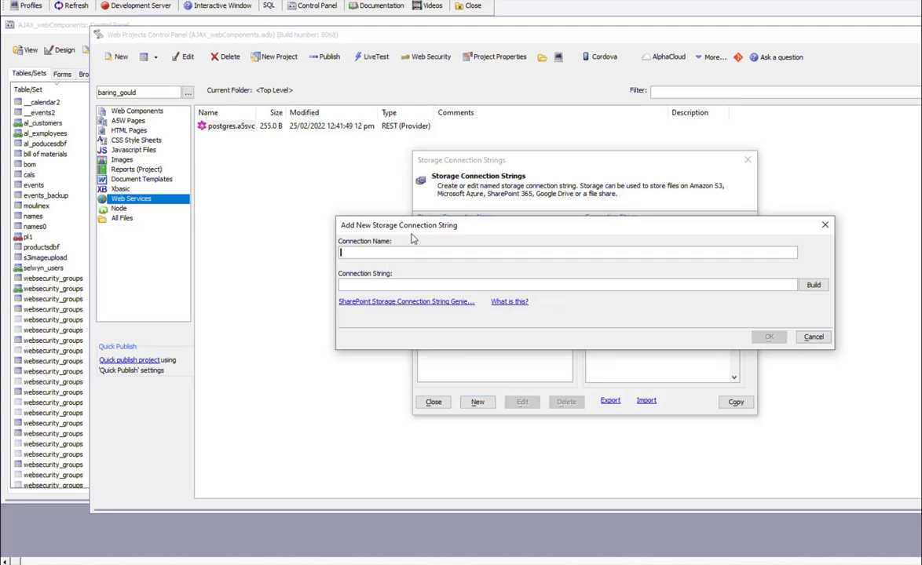
pyautogui.write('googledrive')
# - Build a Google connection string with the pasted folder ID and service-account JSON credentials
pyautogui.click(811, 286)
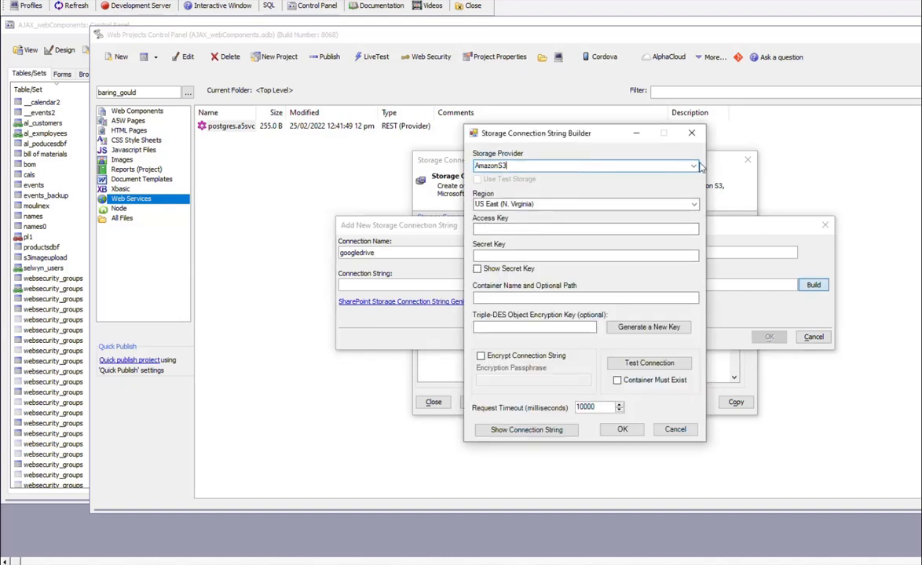
pyautogui.click(694, 166)
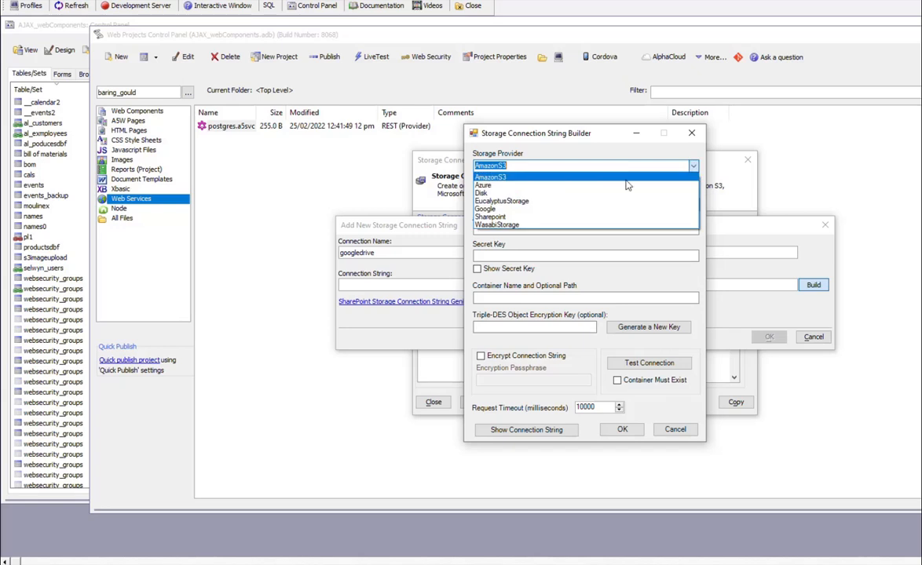
pyautogui.click(497, 214)
pyautogui.click(498, 195)
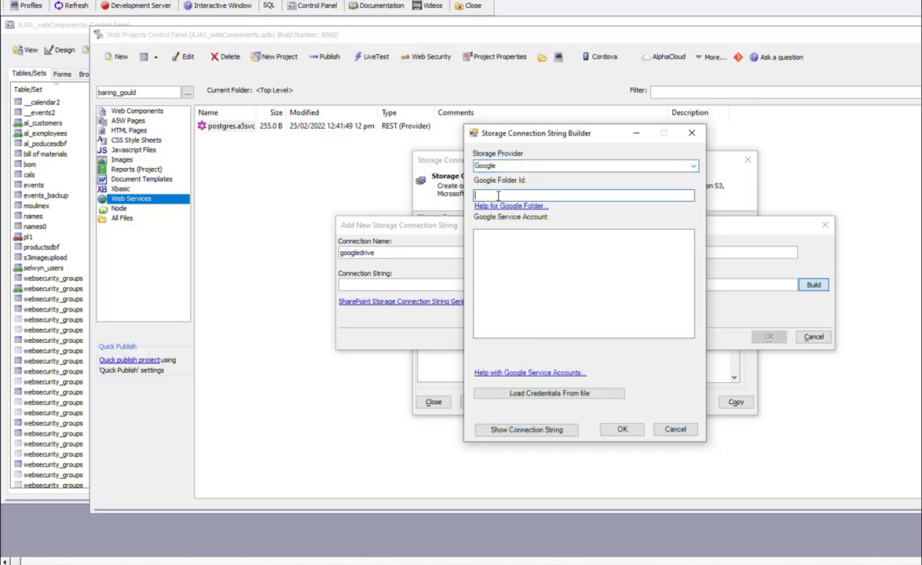
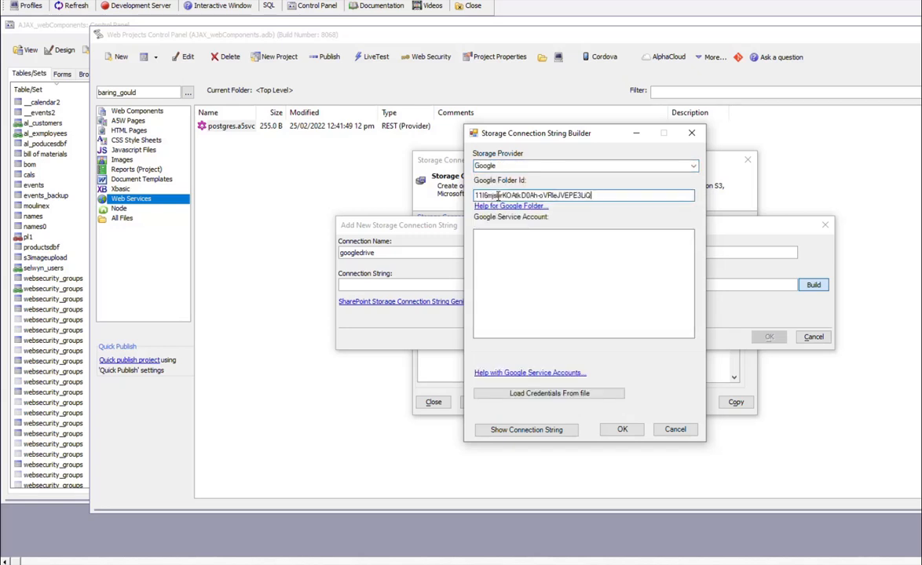
pyautogui.click(517, 244)
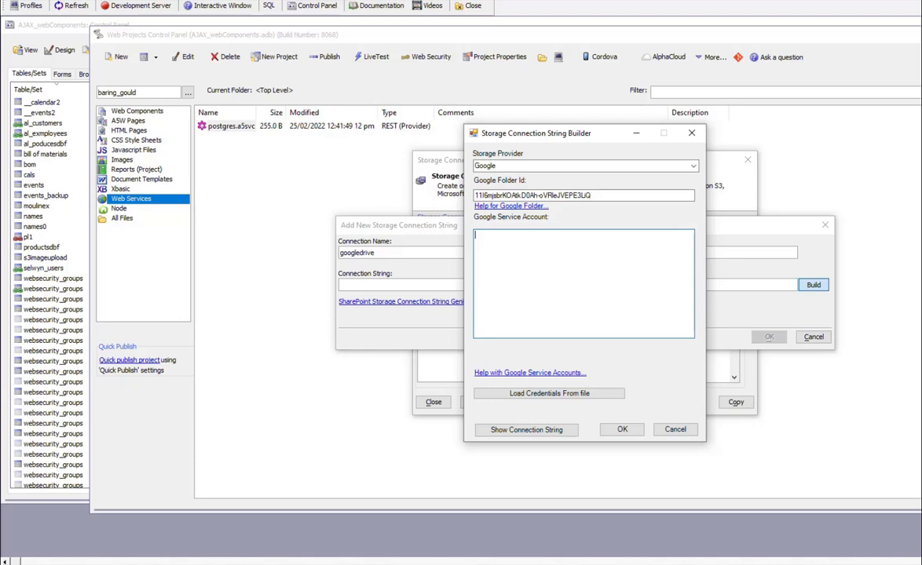
pyautogui.hotkey('ctrl', 'v')
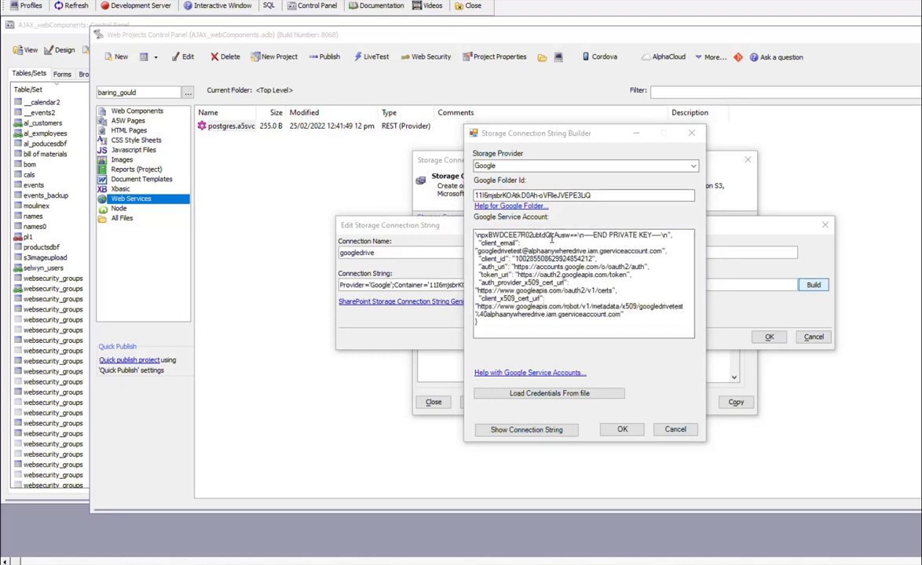
pyautogui.click(483, 244)
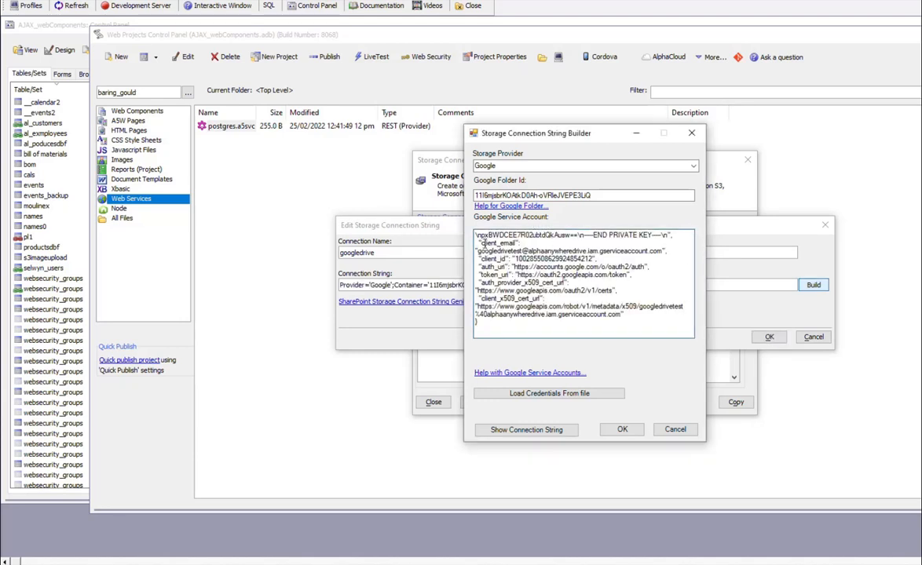
pyautogui.click(624, 430)
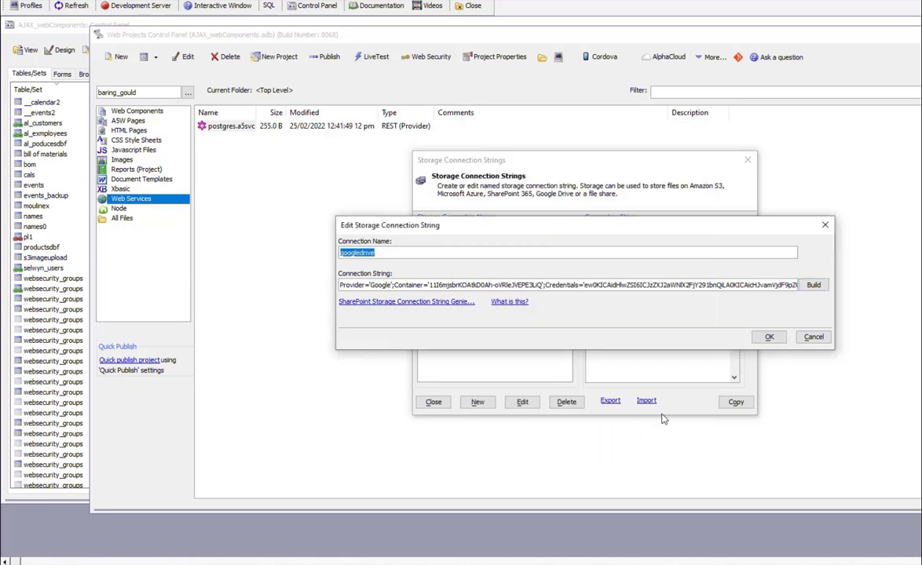
# - Save the googledrive connection and enter ?a5storage_listitems("googledrive") in the Interactive window
pyautogui.click(769, 337)
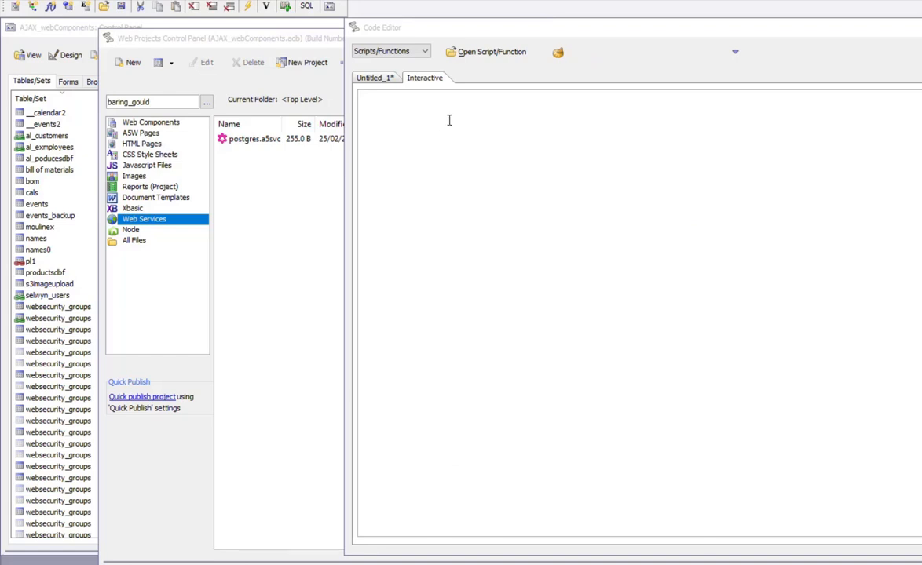
pyautogui.click(448, 119)
pyautogui.write('?a5stor')
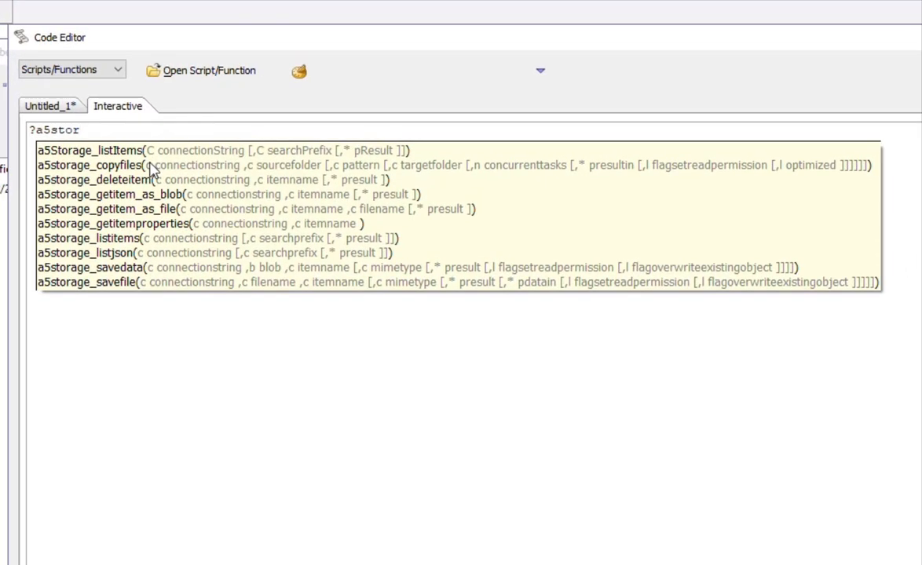
pyautogui.doubleClick(102, 238)
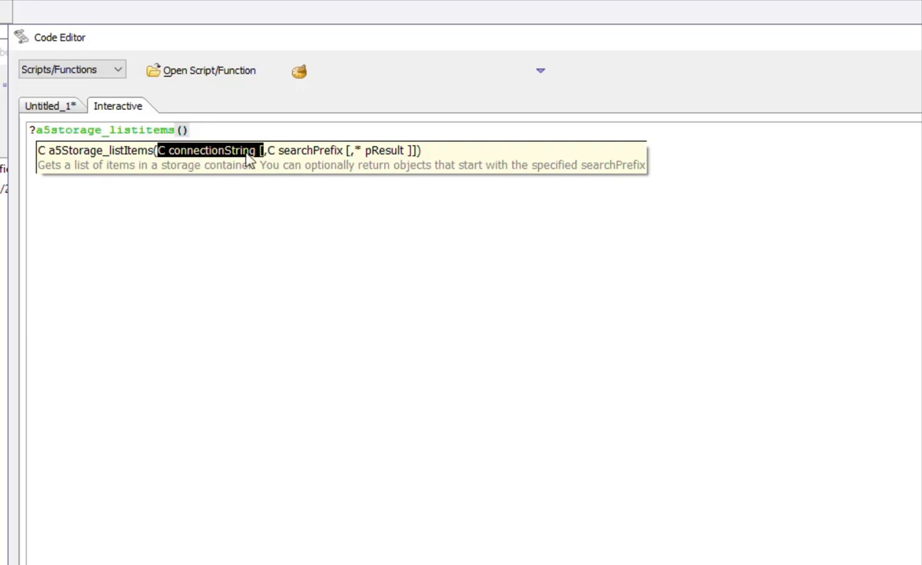
pyautogui.click(183, 130)
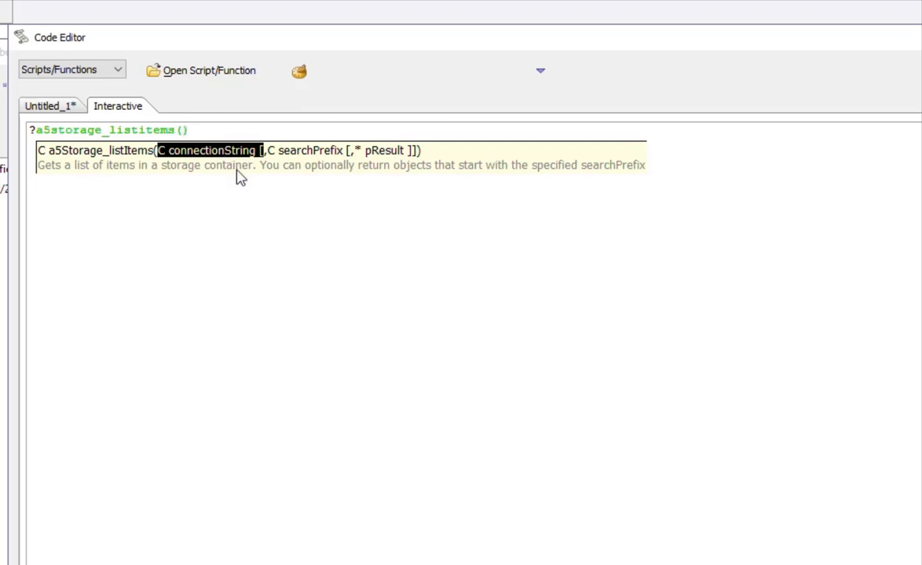
pyautogui.write('"googledrive"')
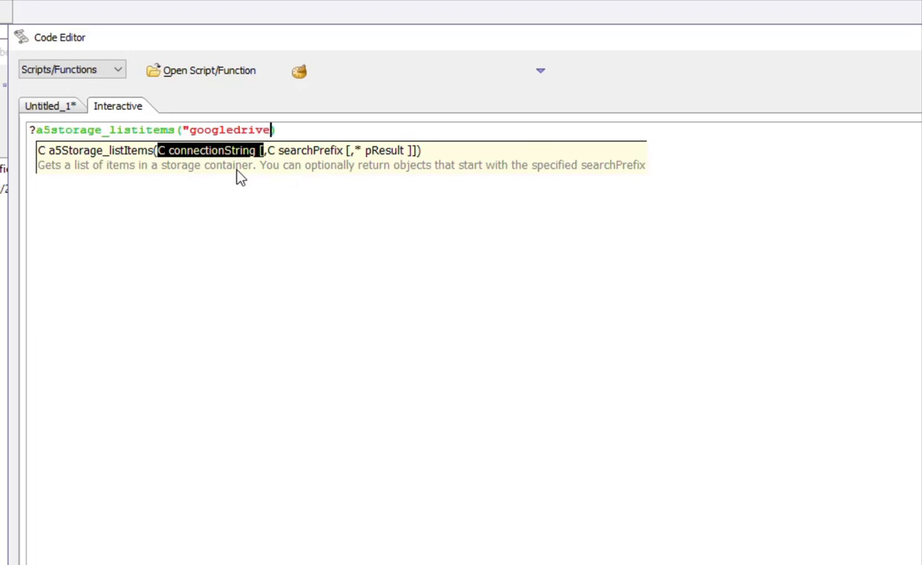
pyautogui.write(')')
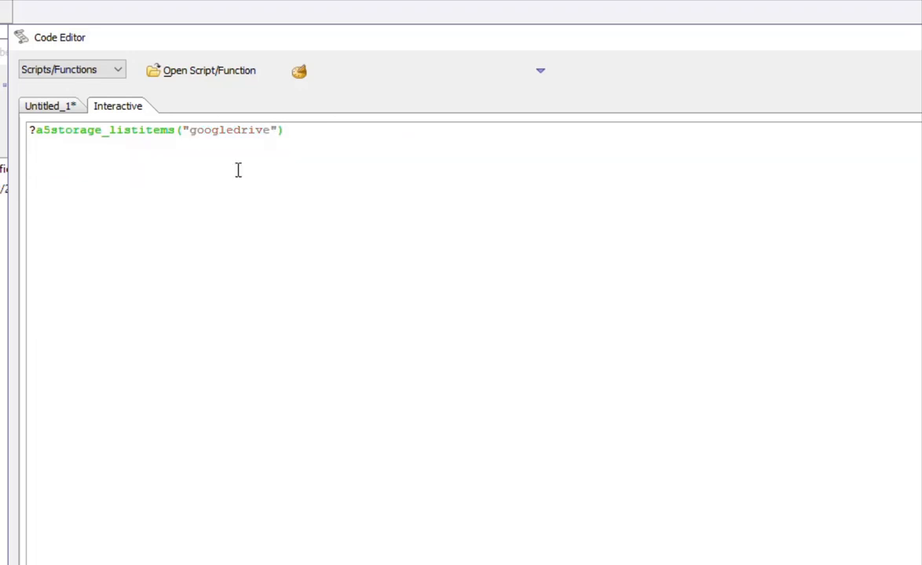
# - Run the command to list testfolder, item2.jpg and 4776.JPG, highlighting their names and IDs
pyautogui.press('Return')
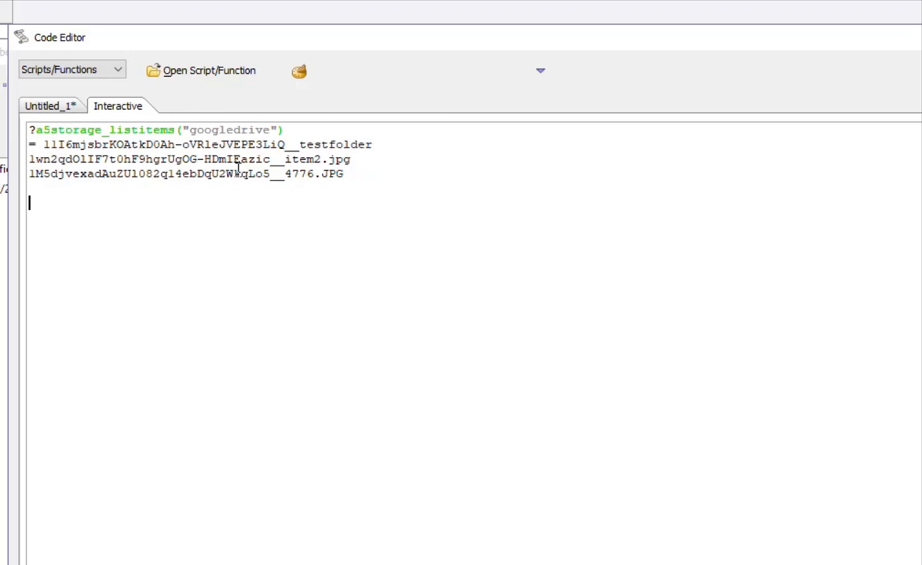
pyautogui.moveTo(299, 144); pyautogui.dragTo(376, 144)
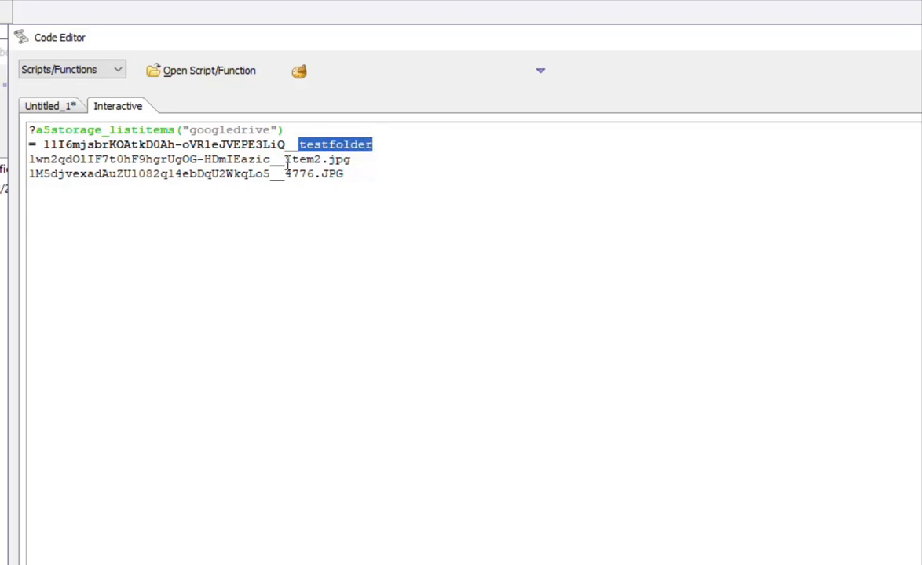
pyautogui.moveTo(285, 160); pyautogui.dragTo(343, 159)
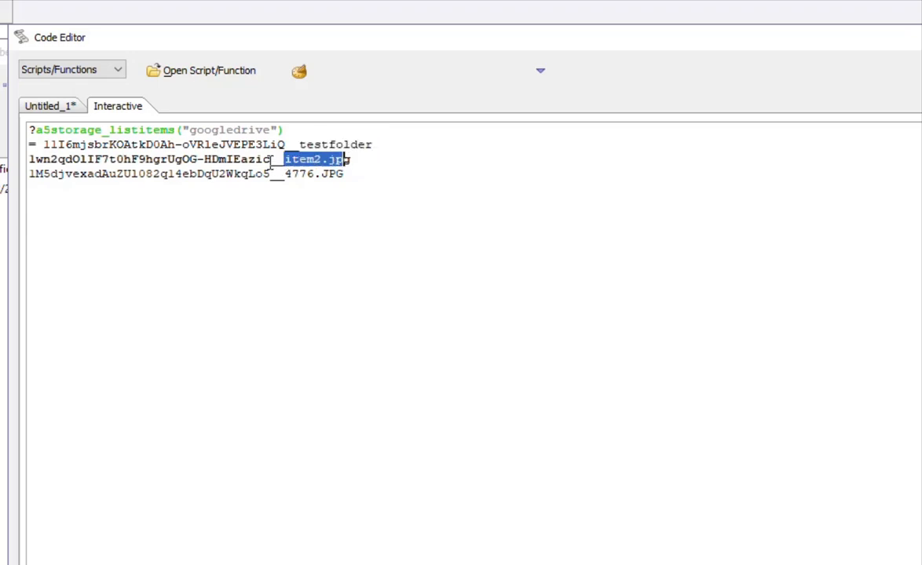
pyautogui.moveTo(270, 160); pyautogui.dragTo(29, 159)
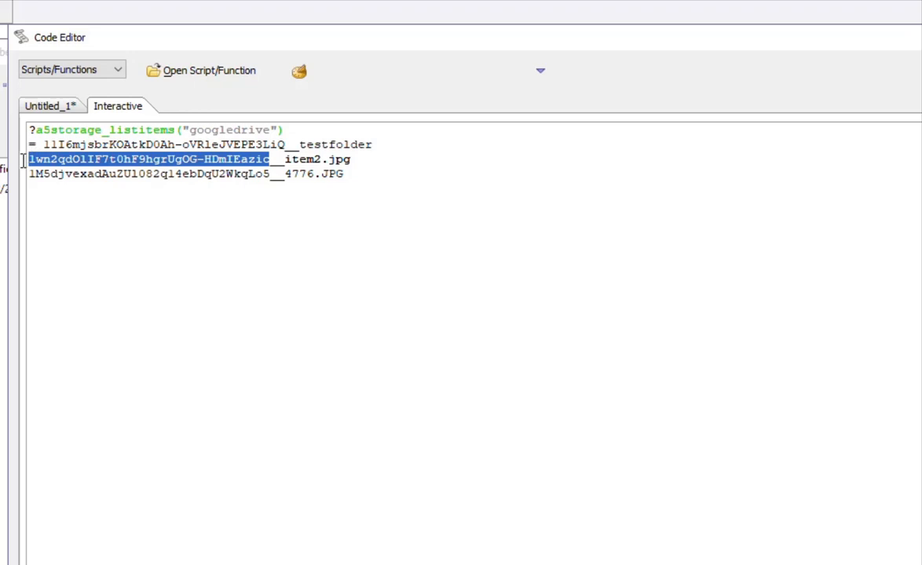